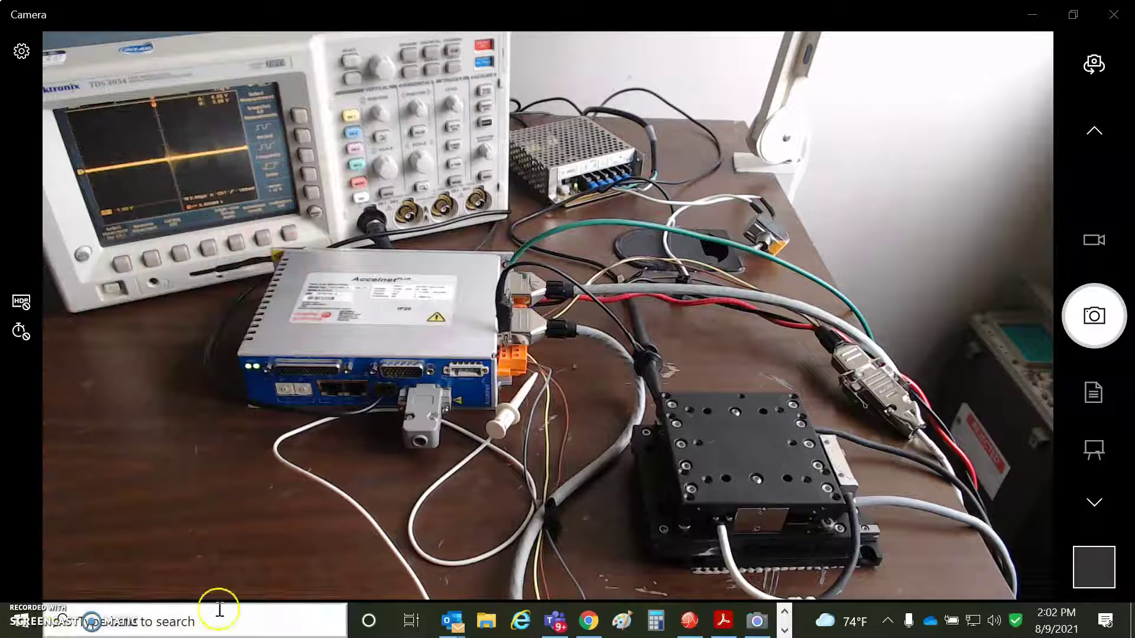
Switch to Chrome and select the 1 inch and 25.4 millimetre values in Google's converter.
click(589, 619)
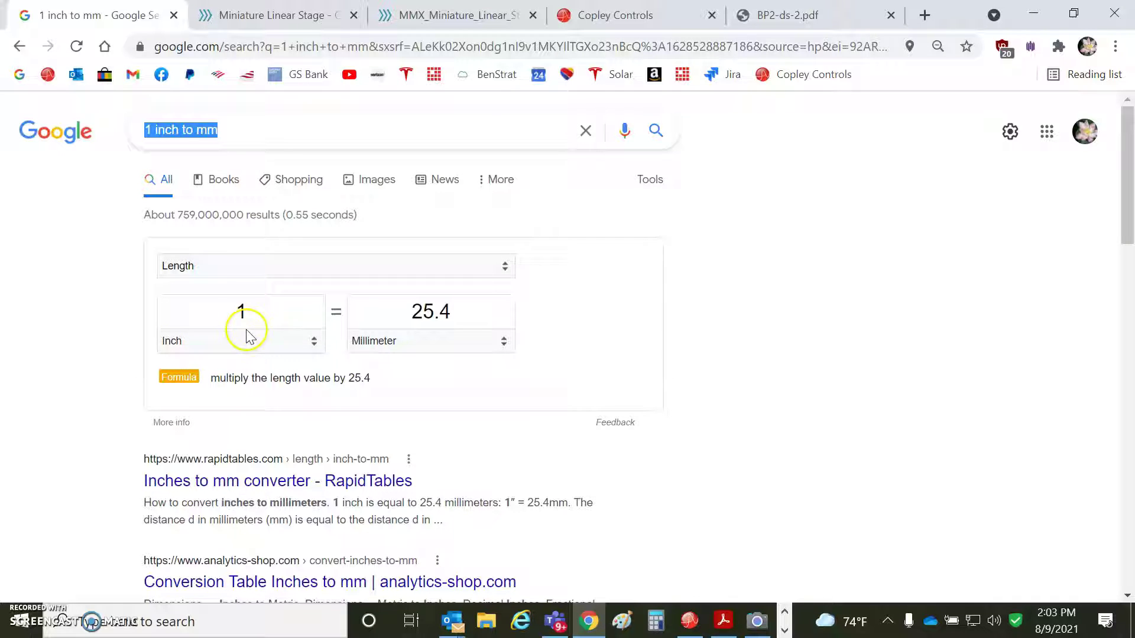
double_click(238, 310)
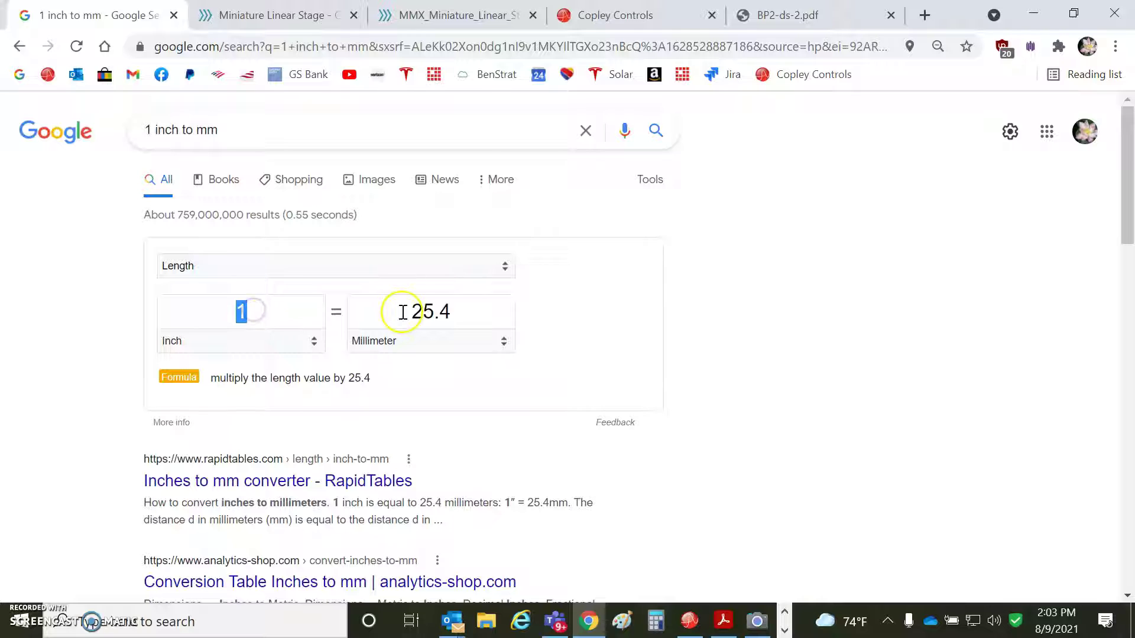
drag(403, 312, 491, 318)
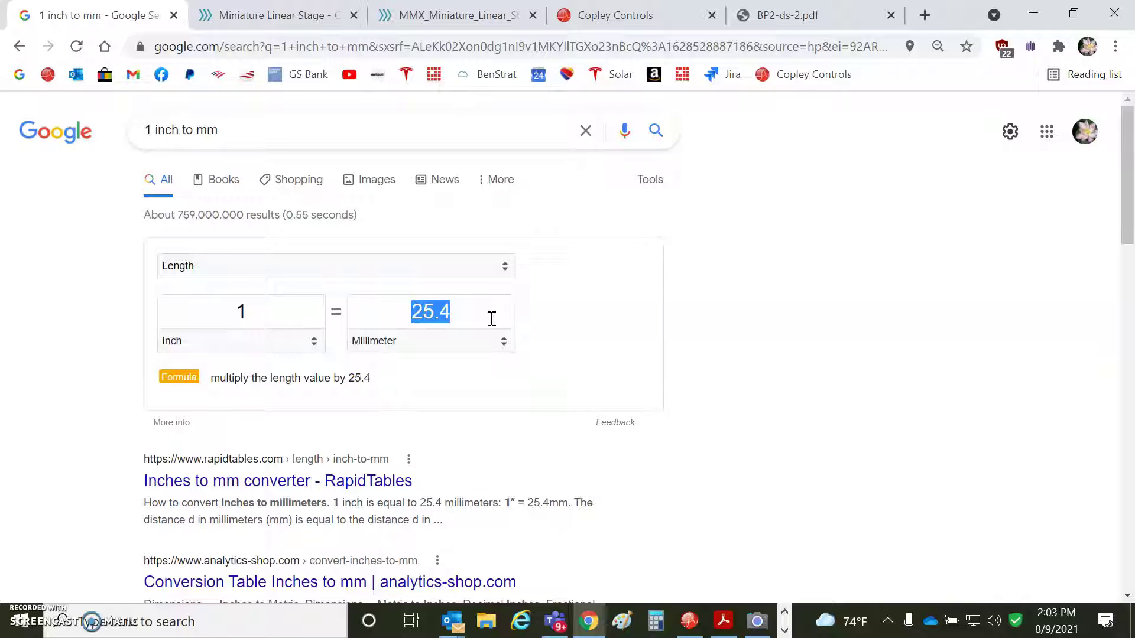
Open the Miniature Linear Stage page and scroll to the MMX specifications table.
click(258, 17)
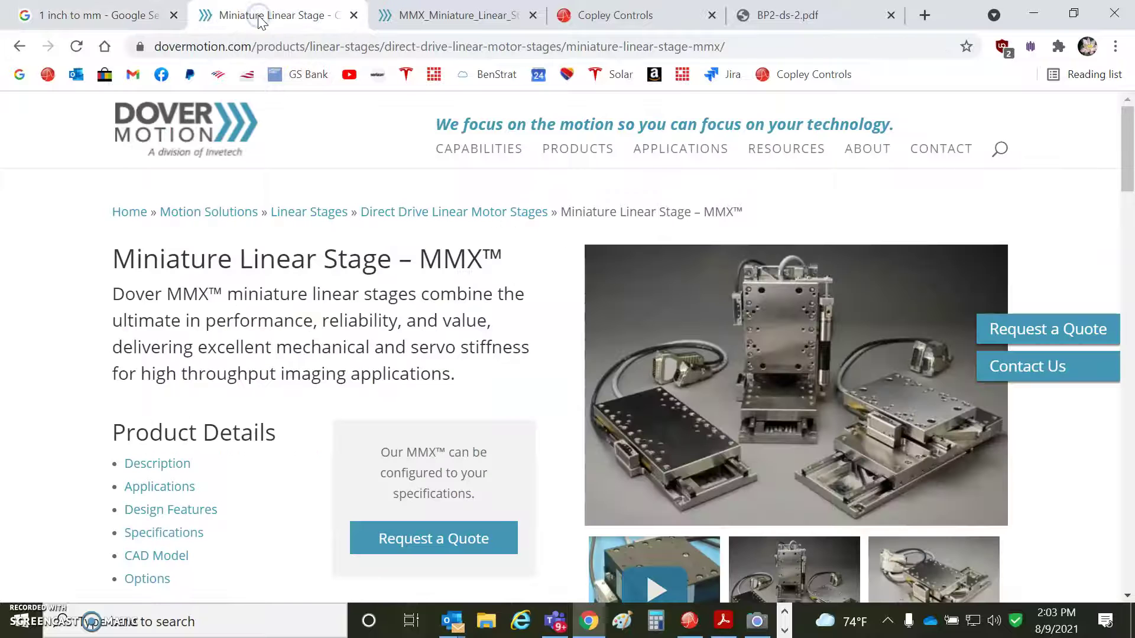
drag(1129, 160, 1130, 192)
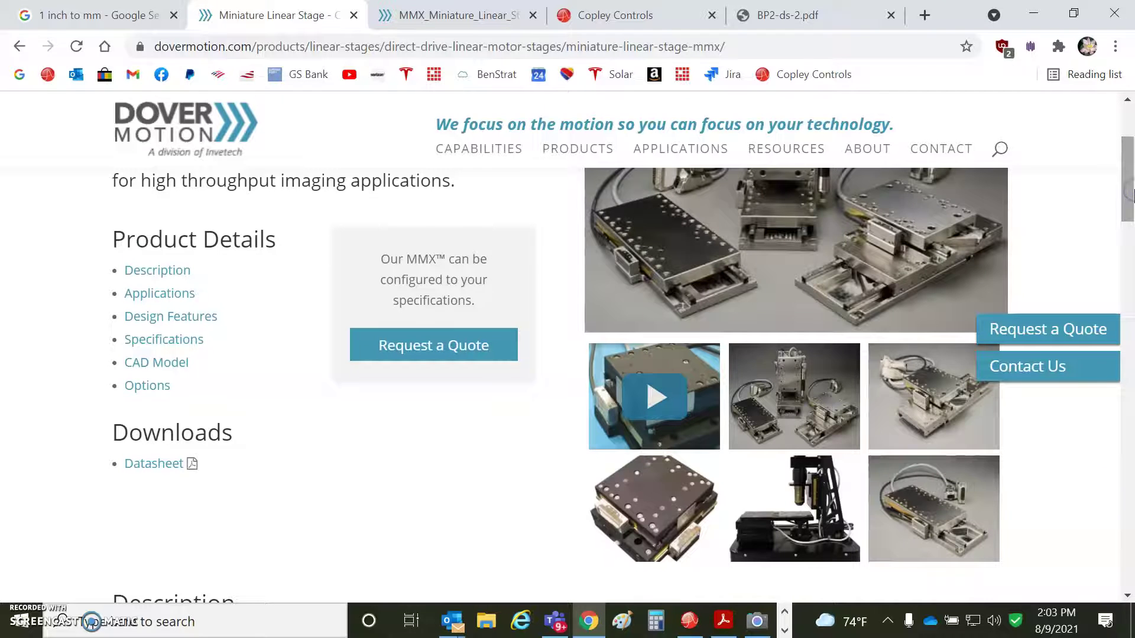
drag(1130, 195, 1130, 353)
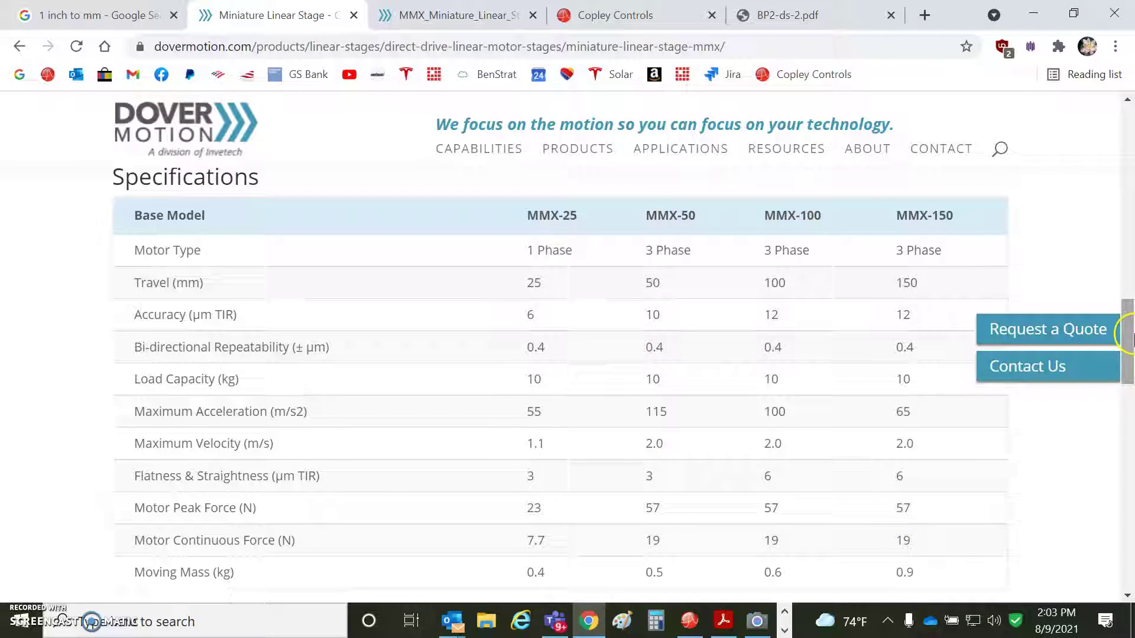
drag(1129, 340, 1115, 131)
Open the MMX datasheet PDF and scroll through its motor specifications, including the 25.4 mm pole pitch.
click(422, 21)
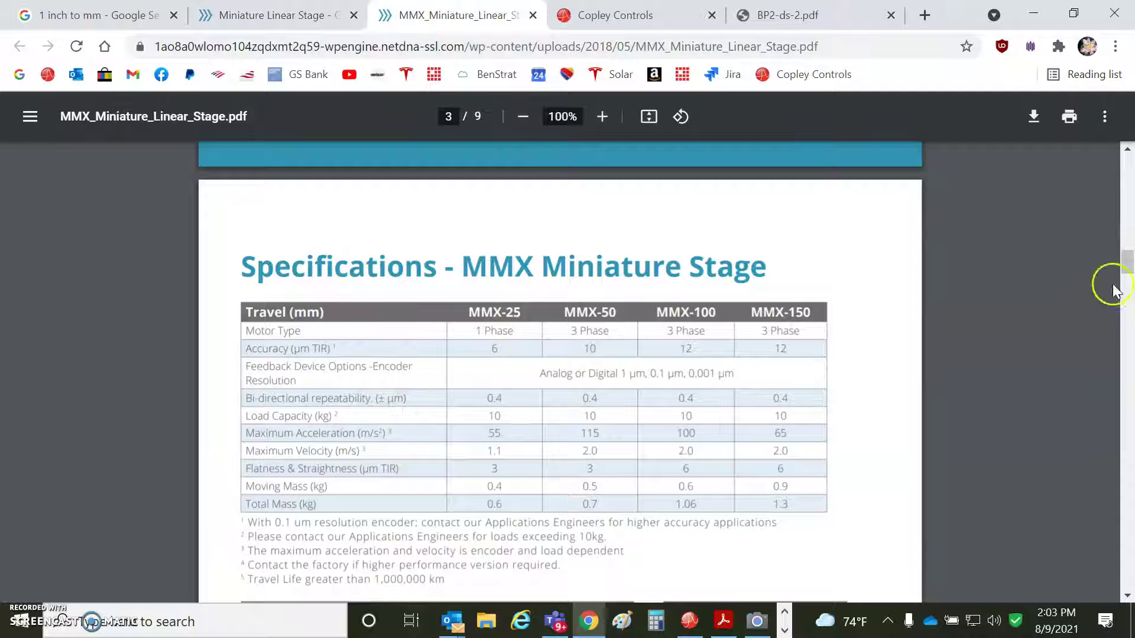
drag(1128, 257, 1129, 284)
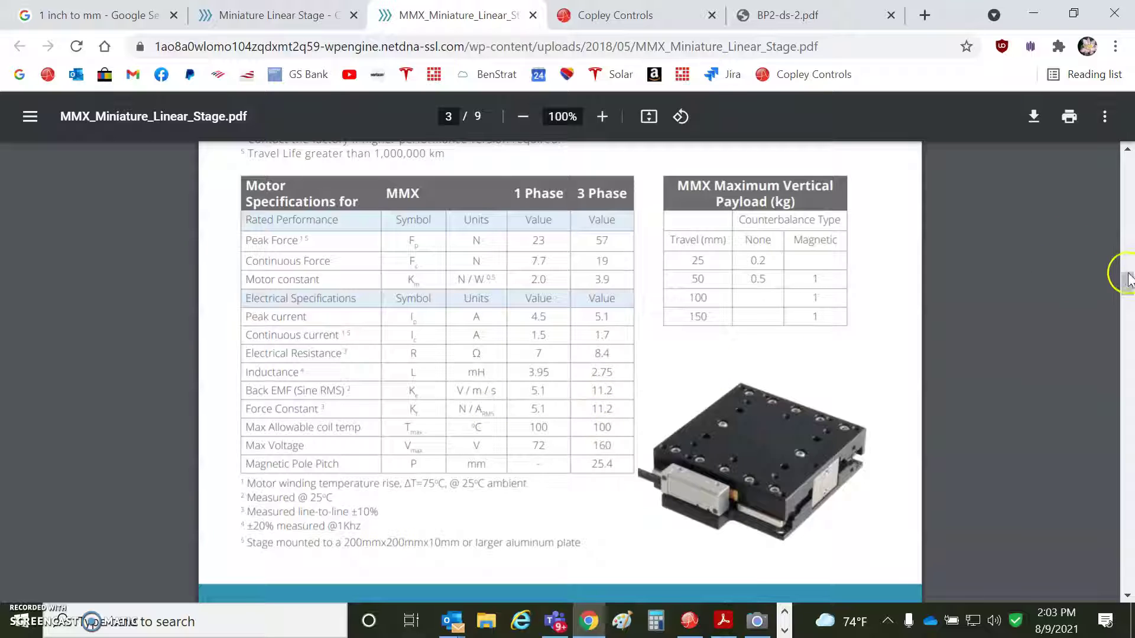
mouse_move(1129, 279)
mouse_down()
mouse_move(1129, 378)
mouse_move(1129, 183)
mouse_up()
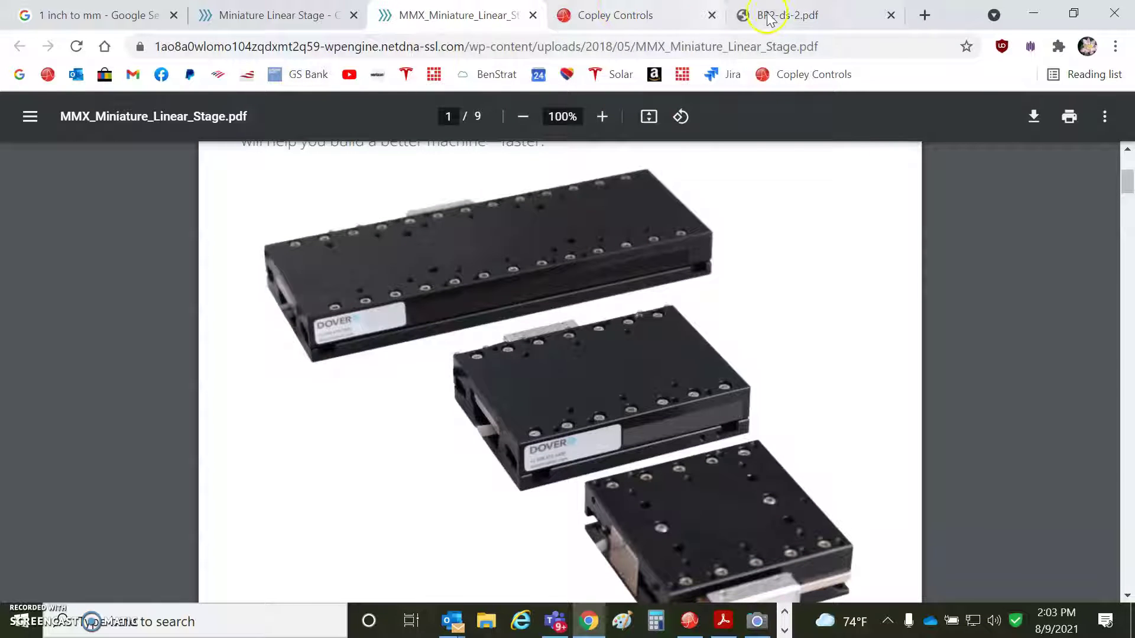
Switch to BP2-ds-2.pdf and scroll page 20 to the J9/J10 brake and motor wiring.
click(786, 18)
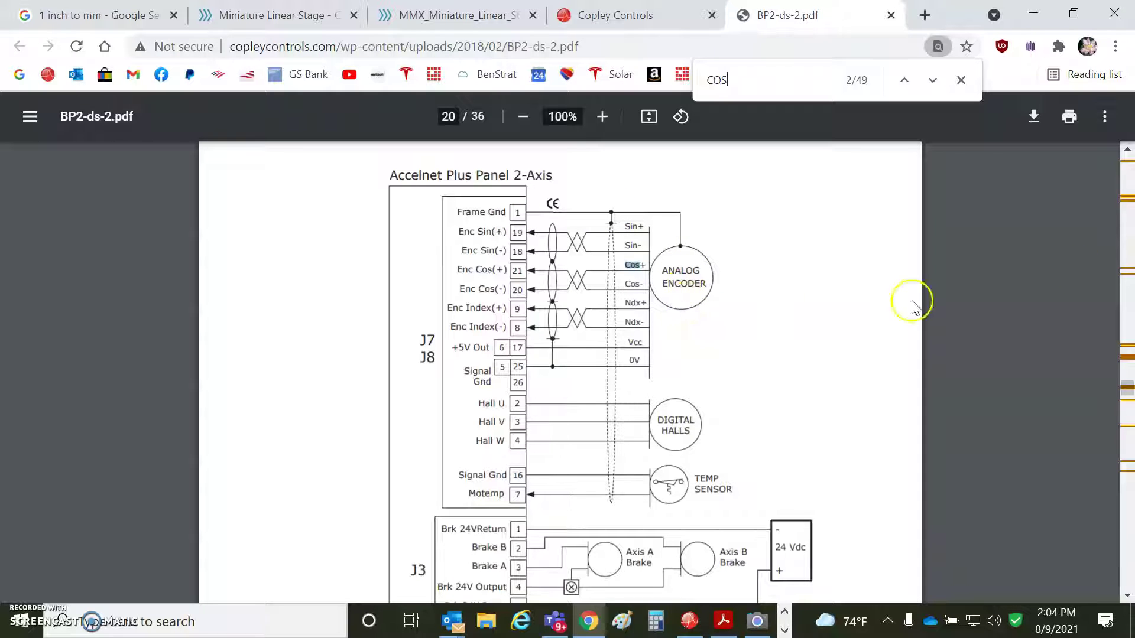
scroll(1126, 599, down, 5)
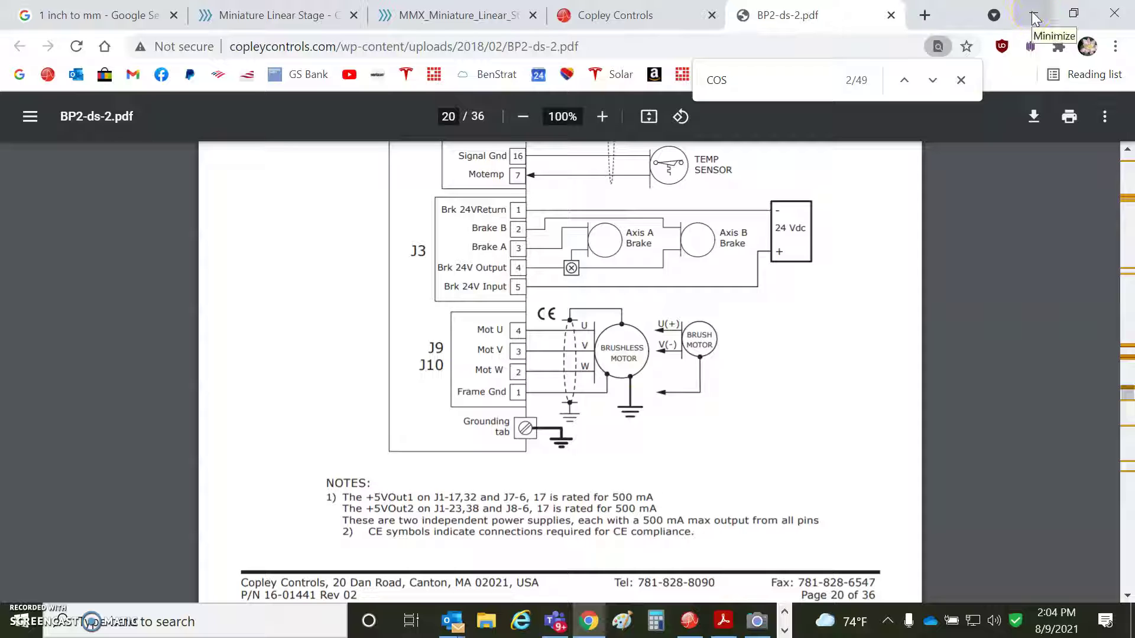
Search the BP2 datasheet for 'brush' and step to match 6 of 12 on page 18.
double_click(715, 81)
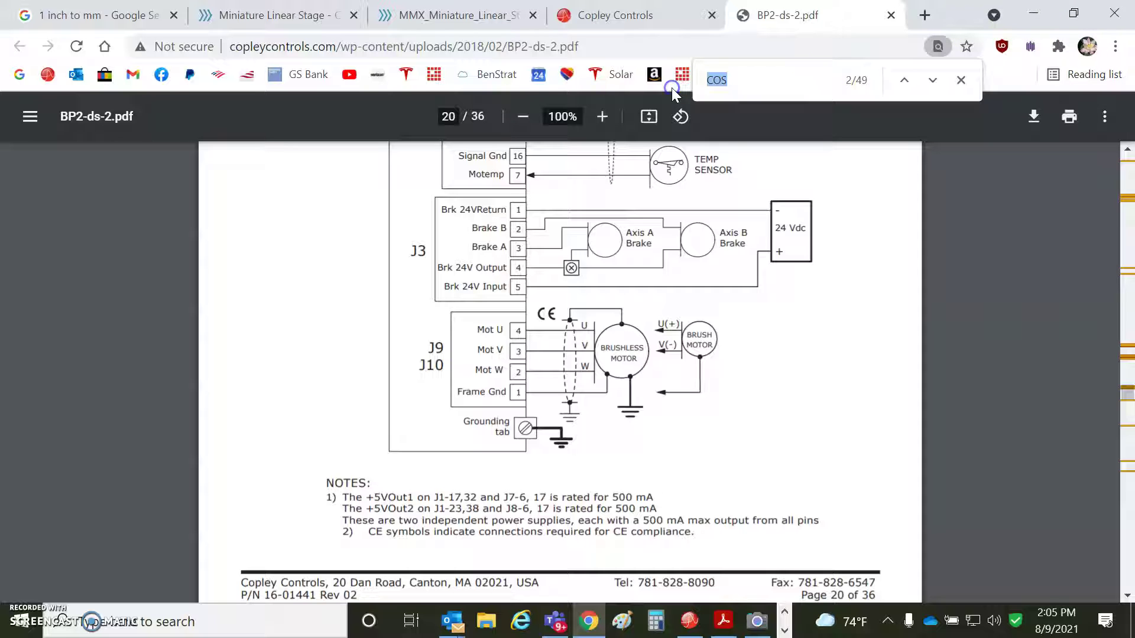
text(brush)
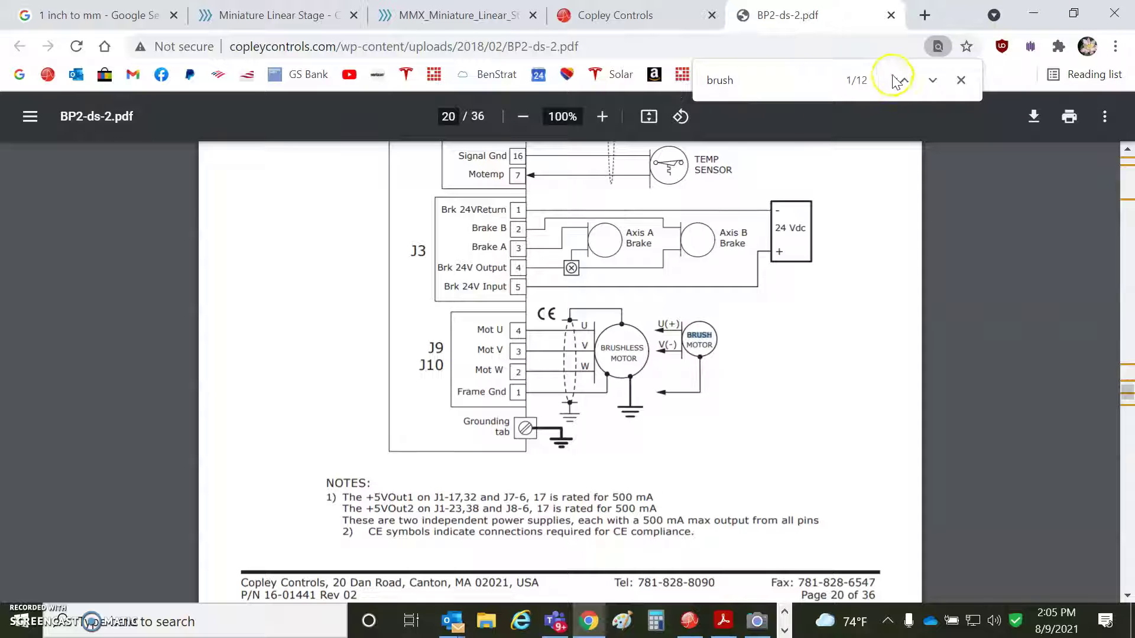
click(933, 82)
click(932, 81)
click(932, 81)
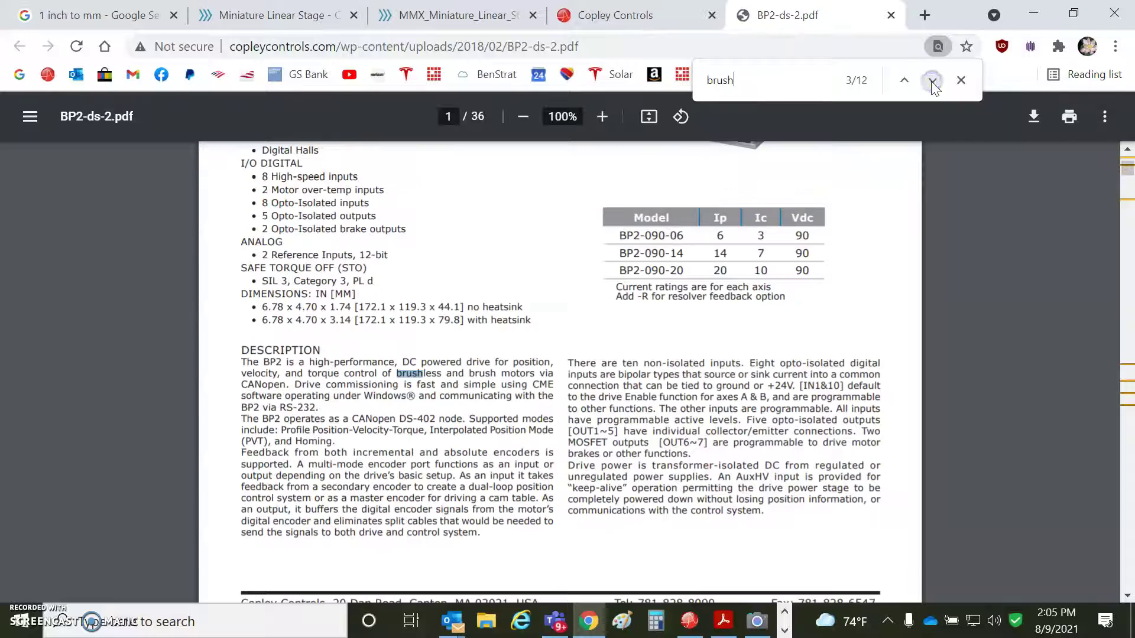
click(931, 80)
click(931, 80)
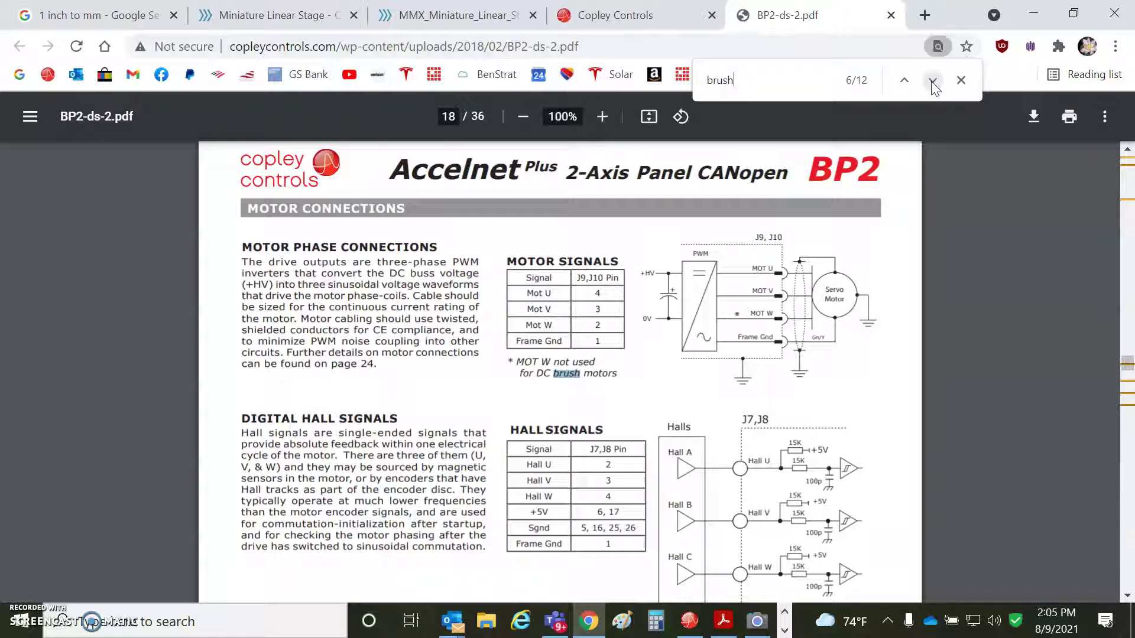
click(713, 370)
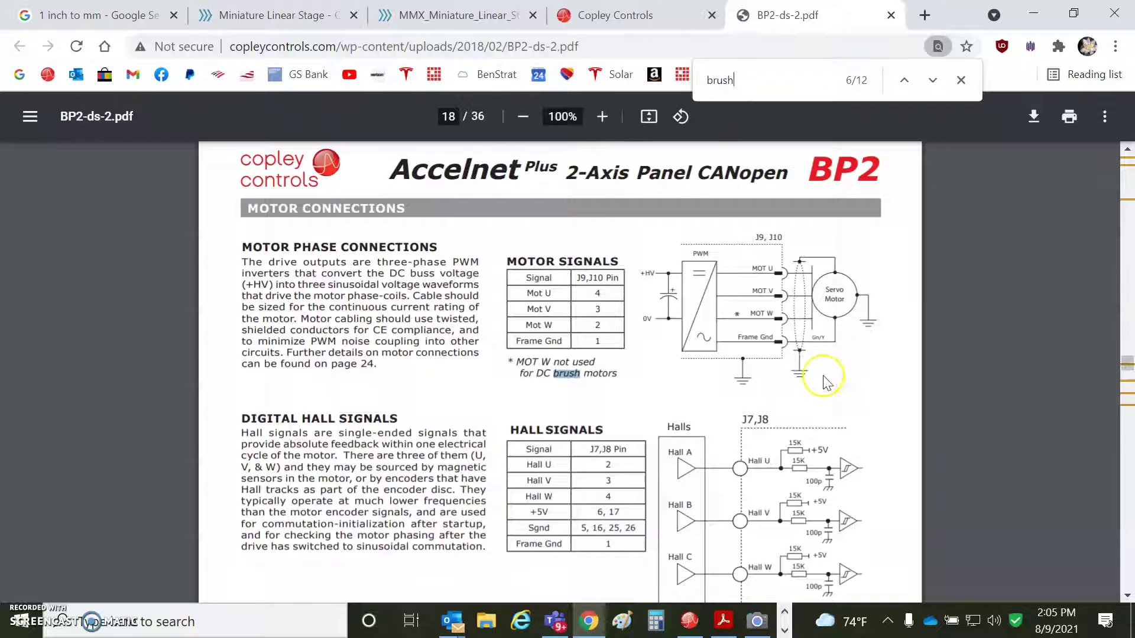
click(1070, 230)
Bring up CME and advance the Axis A Change Settings wizard to the Motor Feedback page.
click(1032, 13)
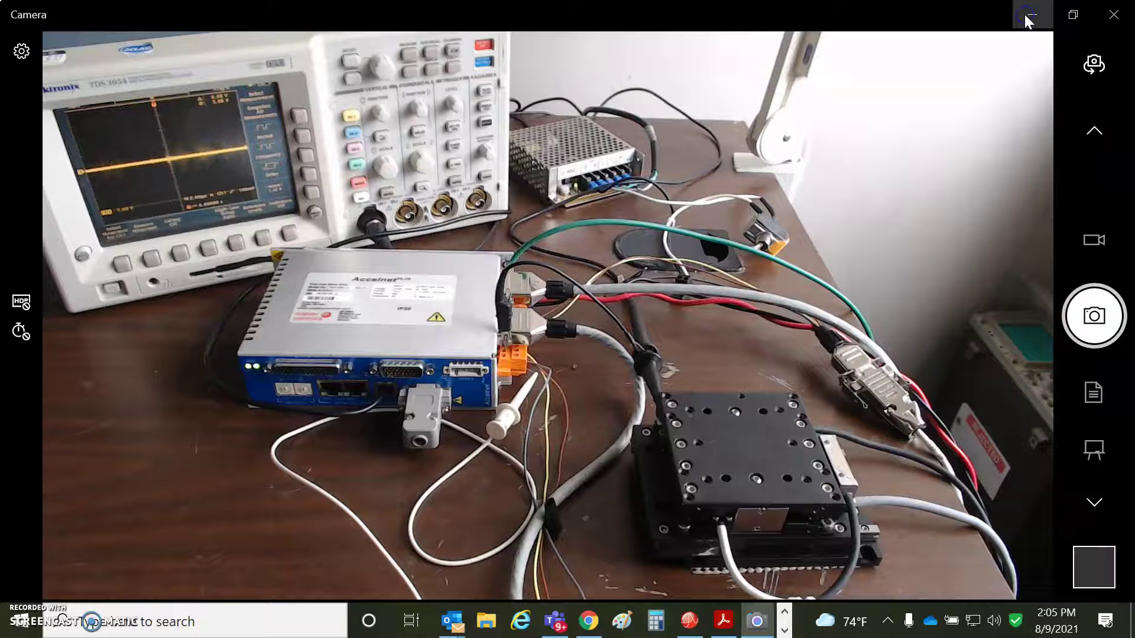
click(690, 622)
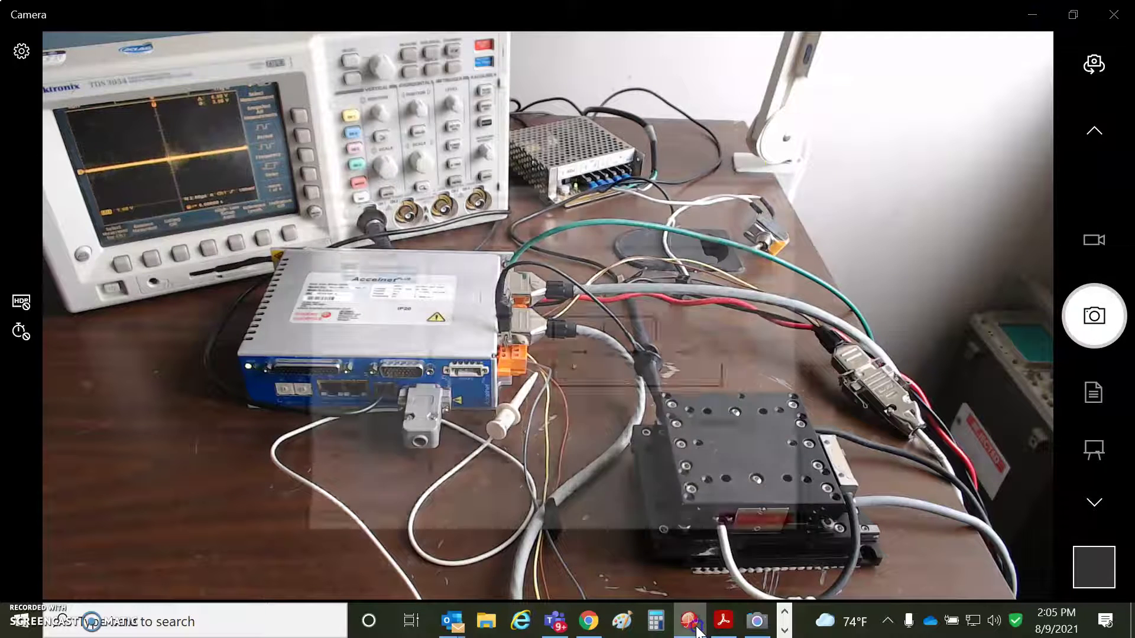
drag(477, 110, 309, 209)
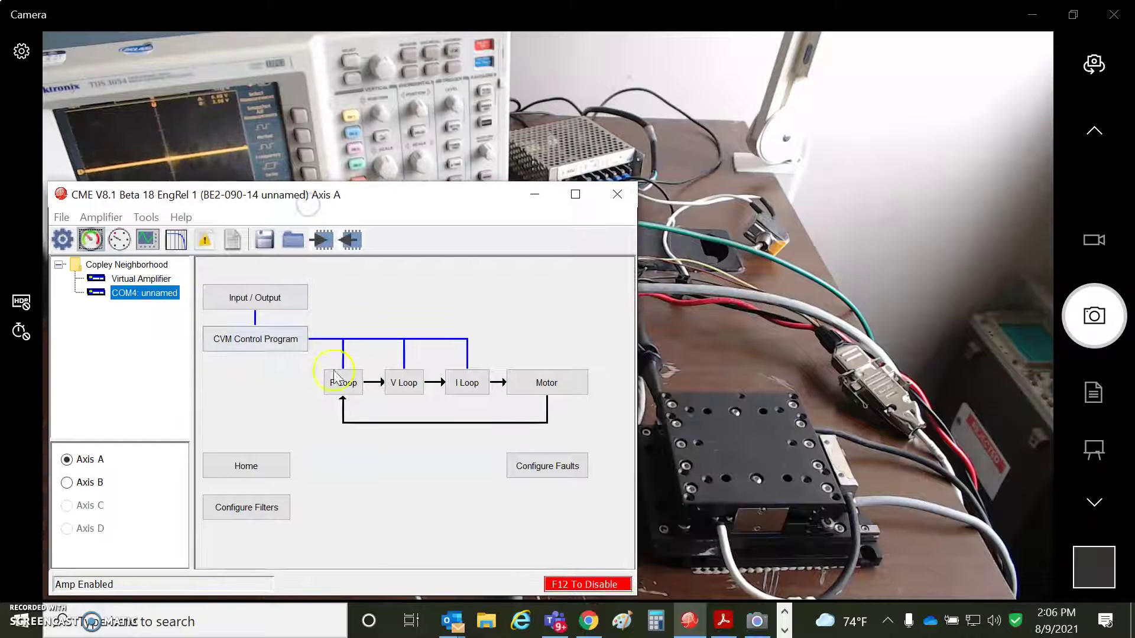
click(63, 239)
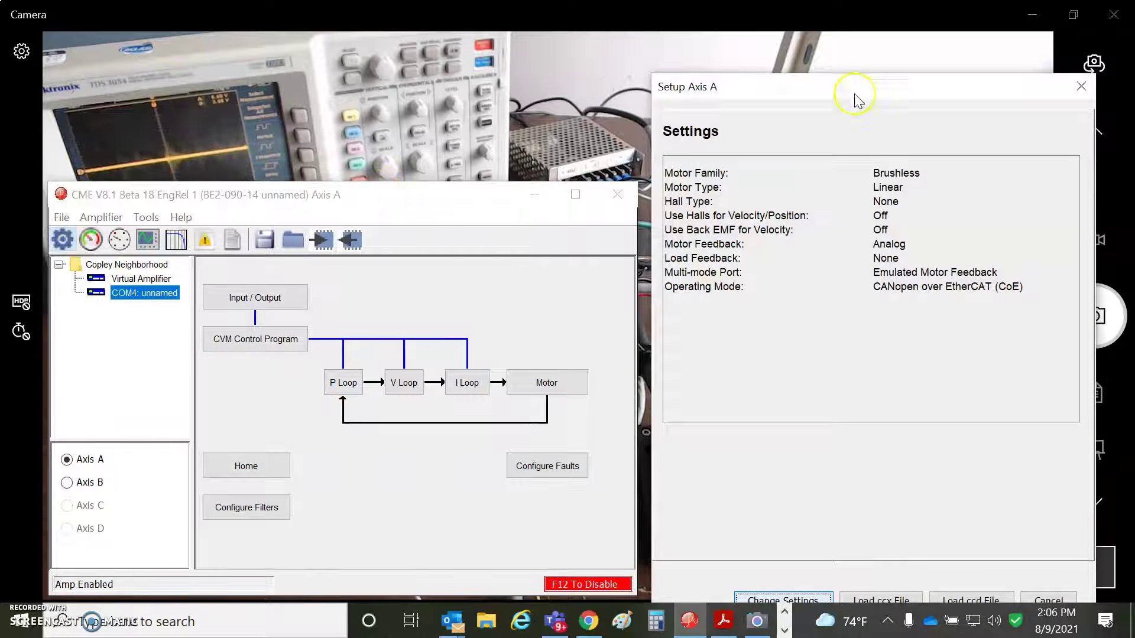
drag(839, 87, 818, 71)
click(779, 587)
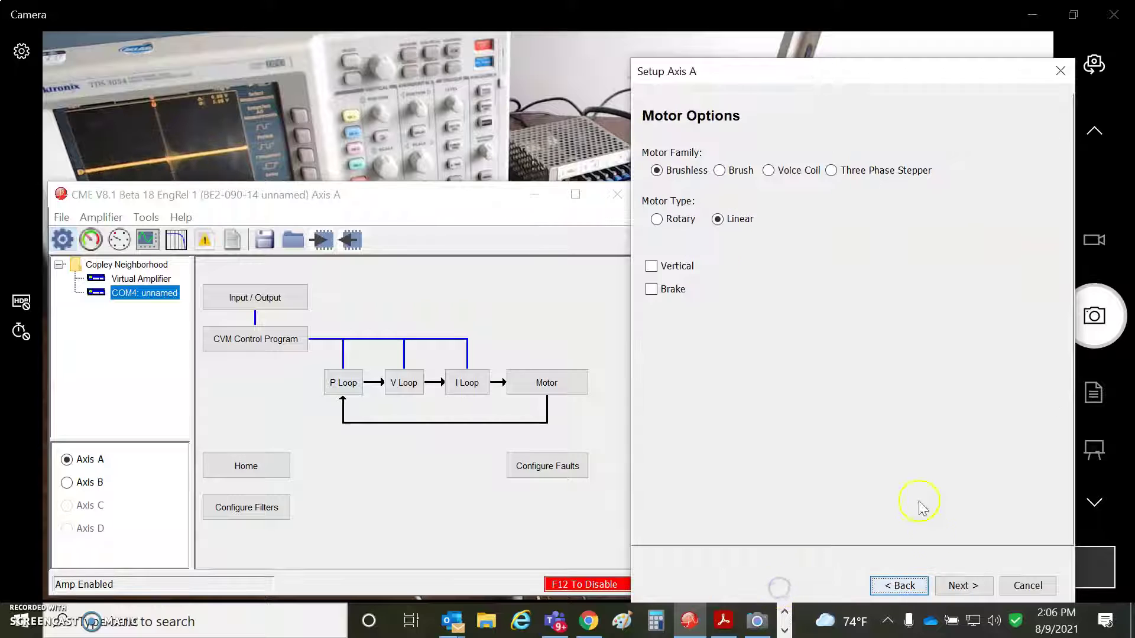
click(965, 587)
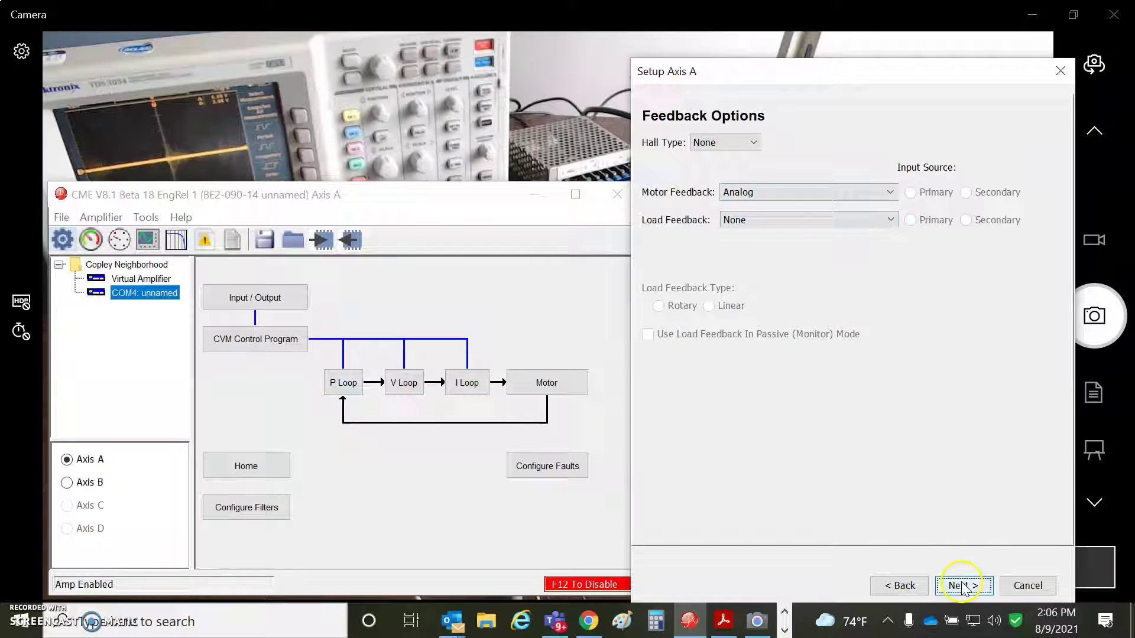
click(962, 586)
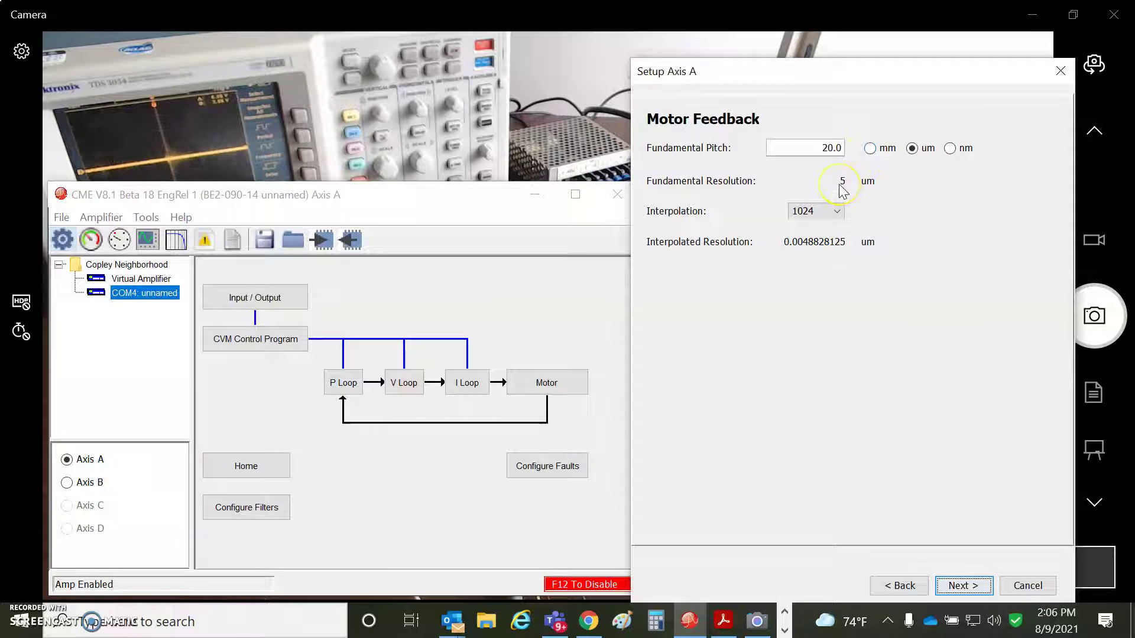
Switch to the TONiC data sheet in Acrobat and scroll to page 6, Output specifications.
click(723, 621)
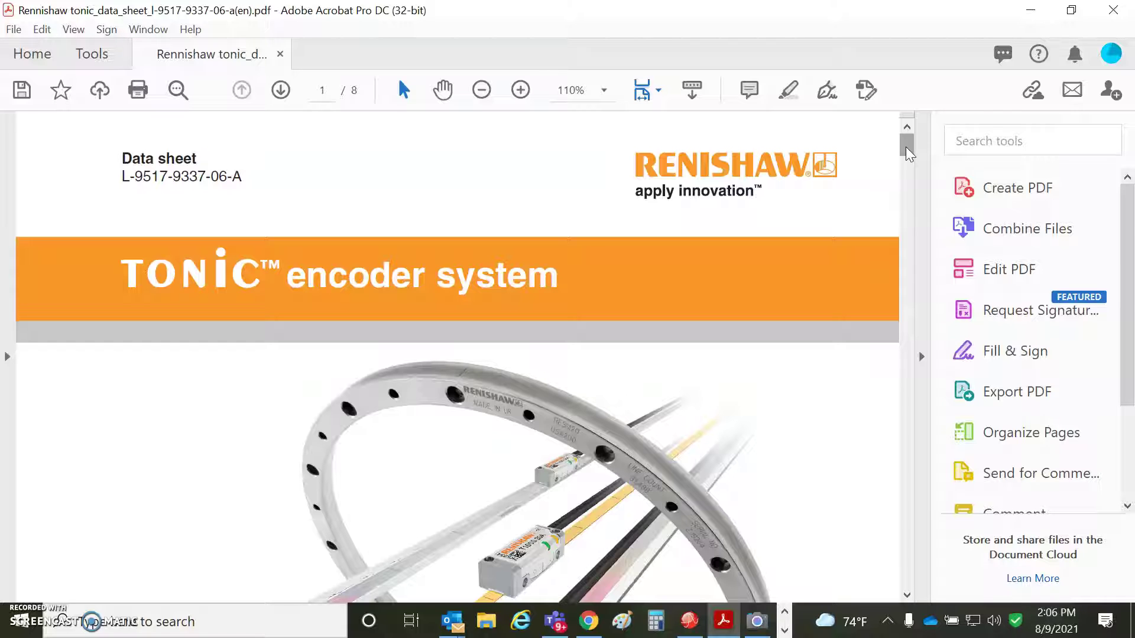
drag(909, 153, 914, 387)
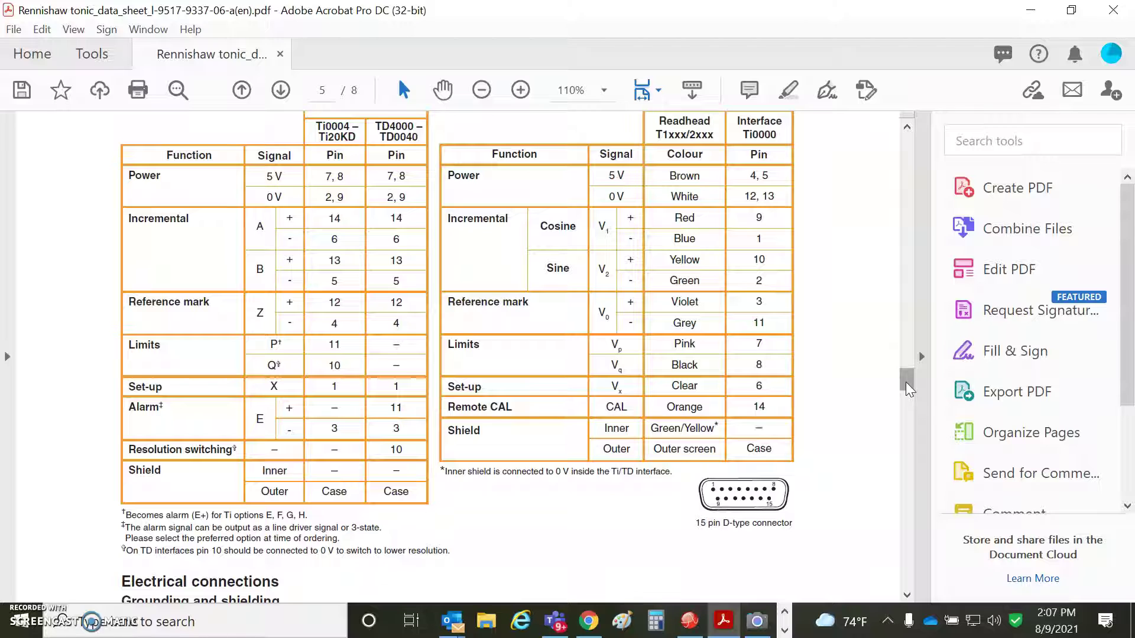
drag(908, 390, 913, 407)
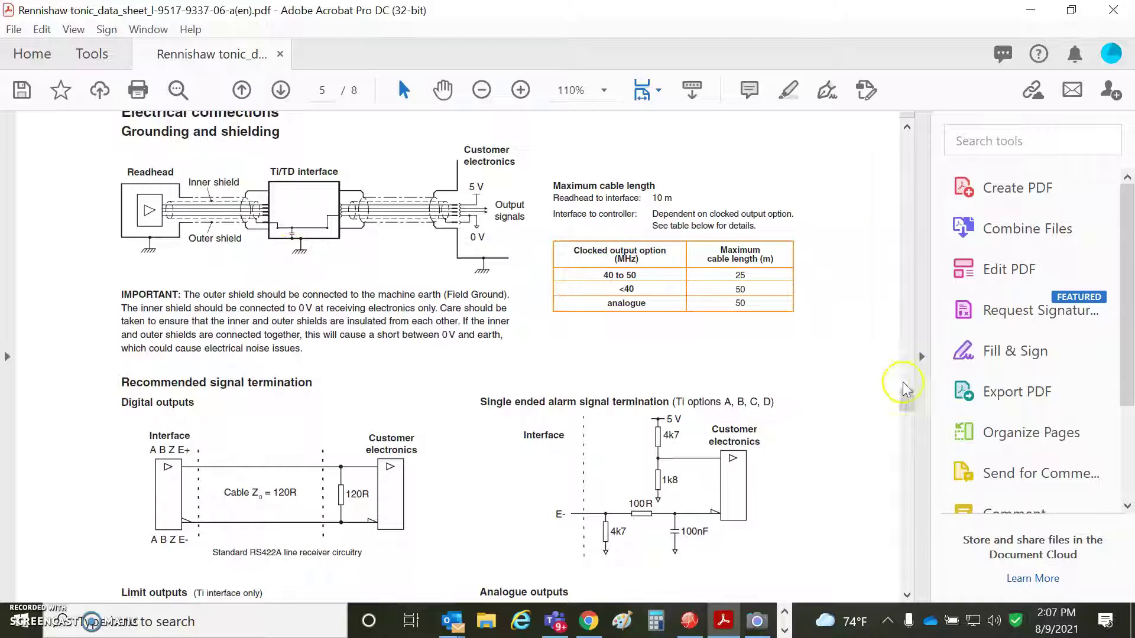
drag(910, 405, 909, 421)
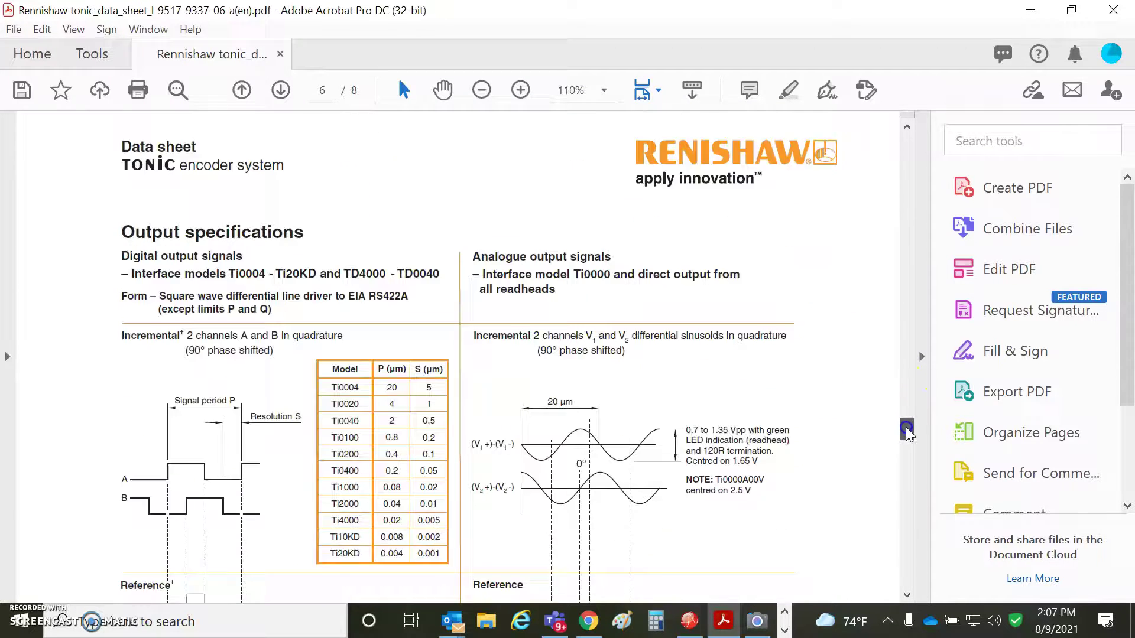
Read the TONiC Reference and Limits output specifications, then minimize Acrobat.
drag(908, 435, 909, 442)
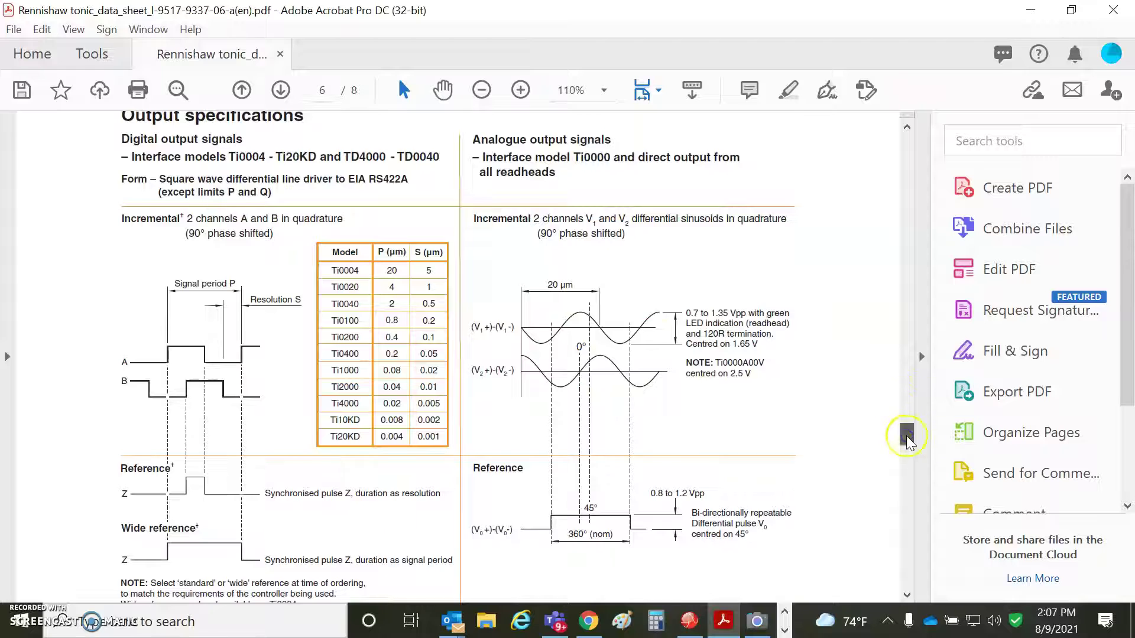
scroll(907, 439, down, 3)
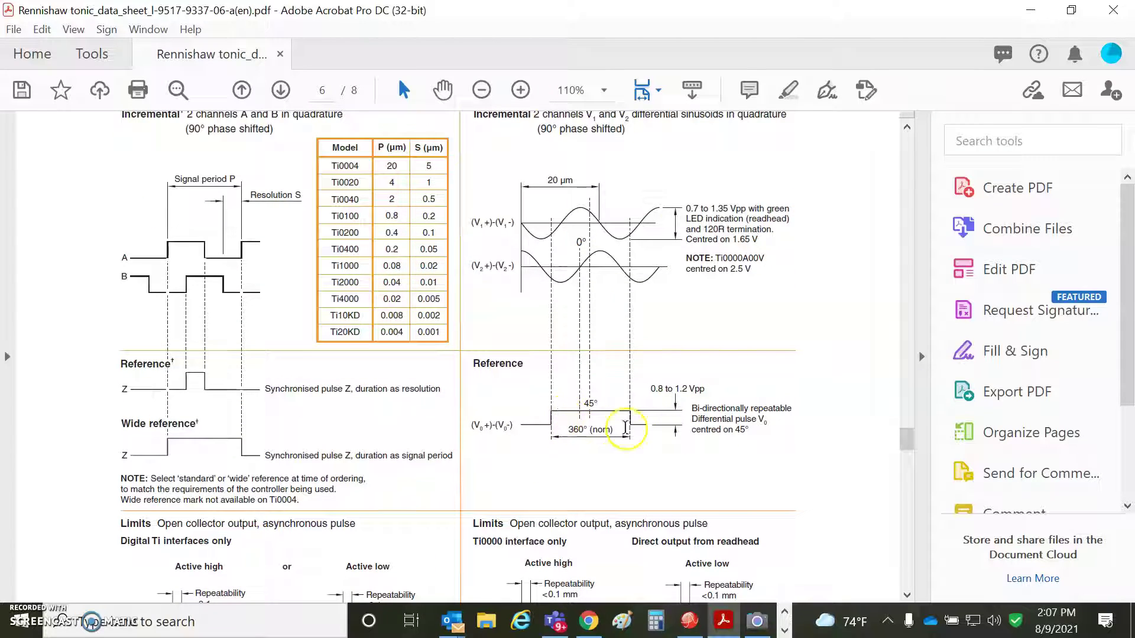
drag(905, 444, 905, 452)
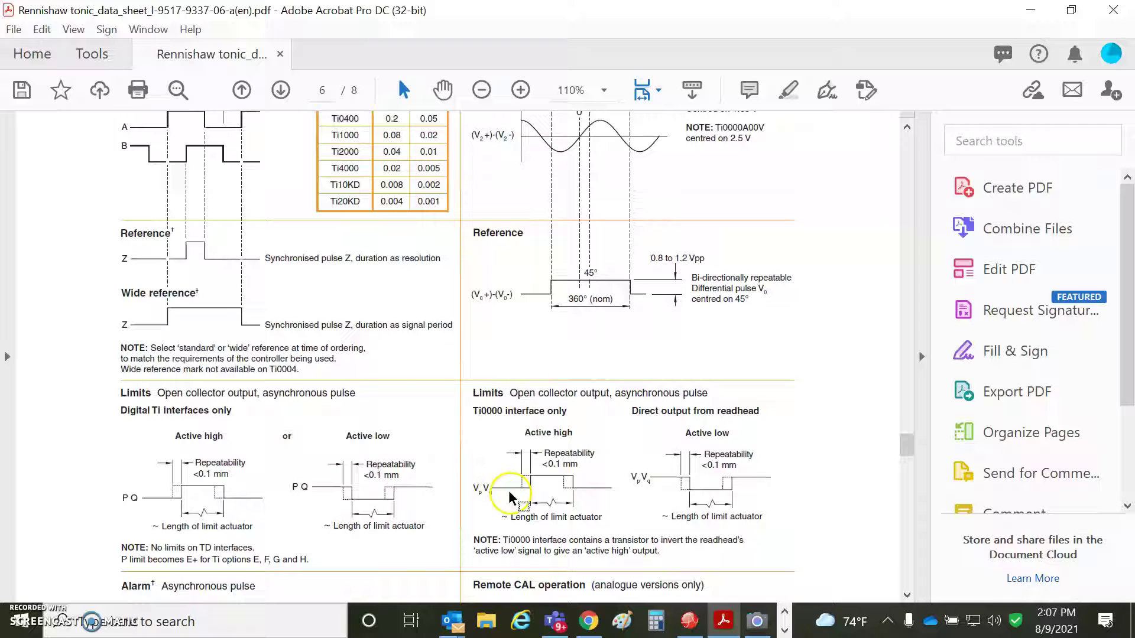
mouse_move(906, 445)
mouse_down()
mouse_move(910, 470)
mouse_move(917, 449)
mouse_up()
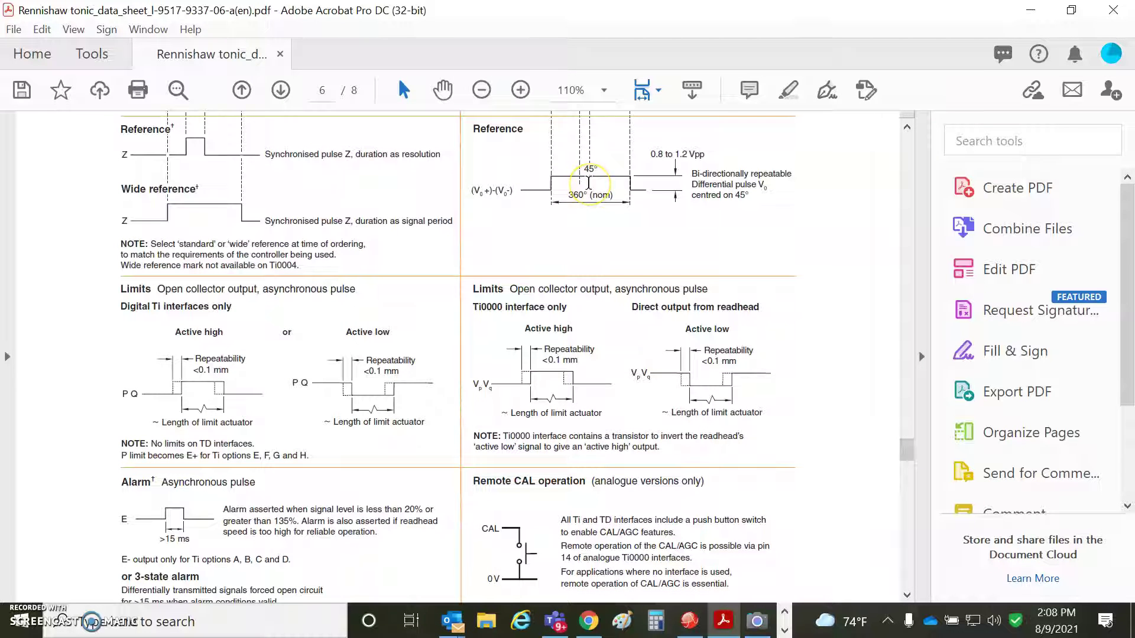
click(589, 393)
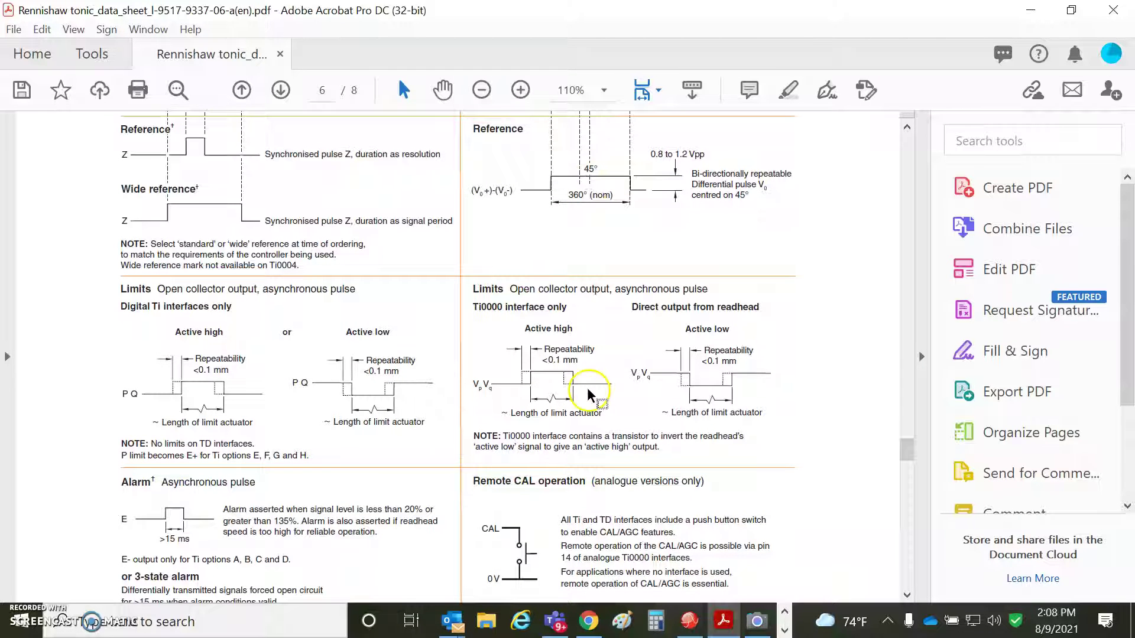
click(1038, 15)
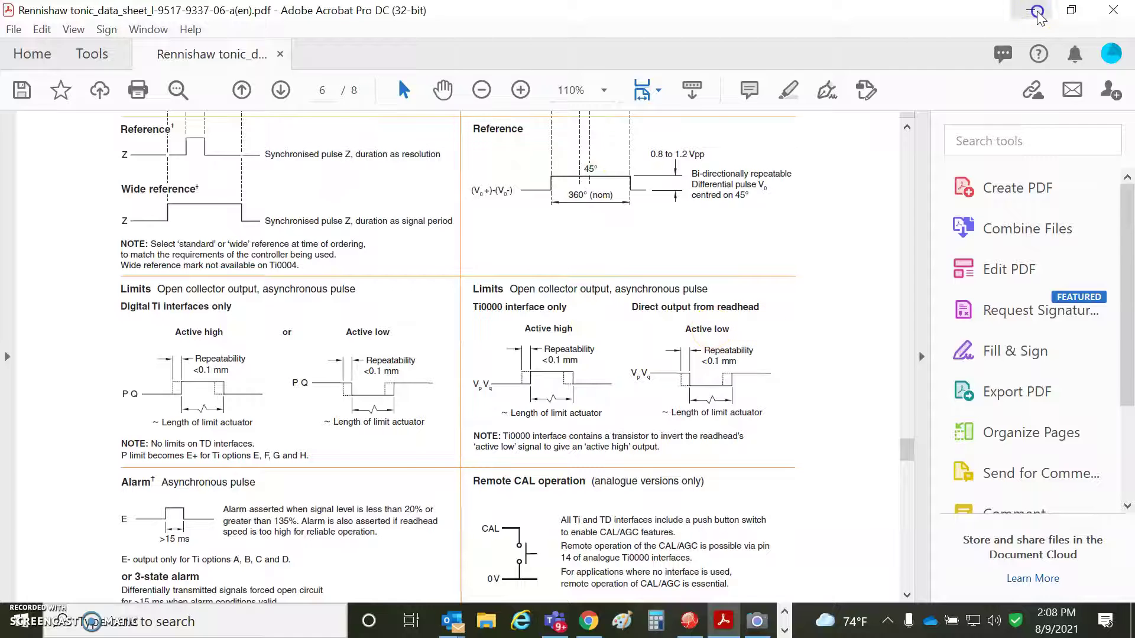
Choose 1024 interpolation on the Axis A Motor Feedback page with 20.0 um pitch.
click(746, 188)
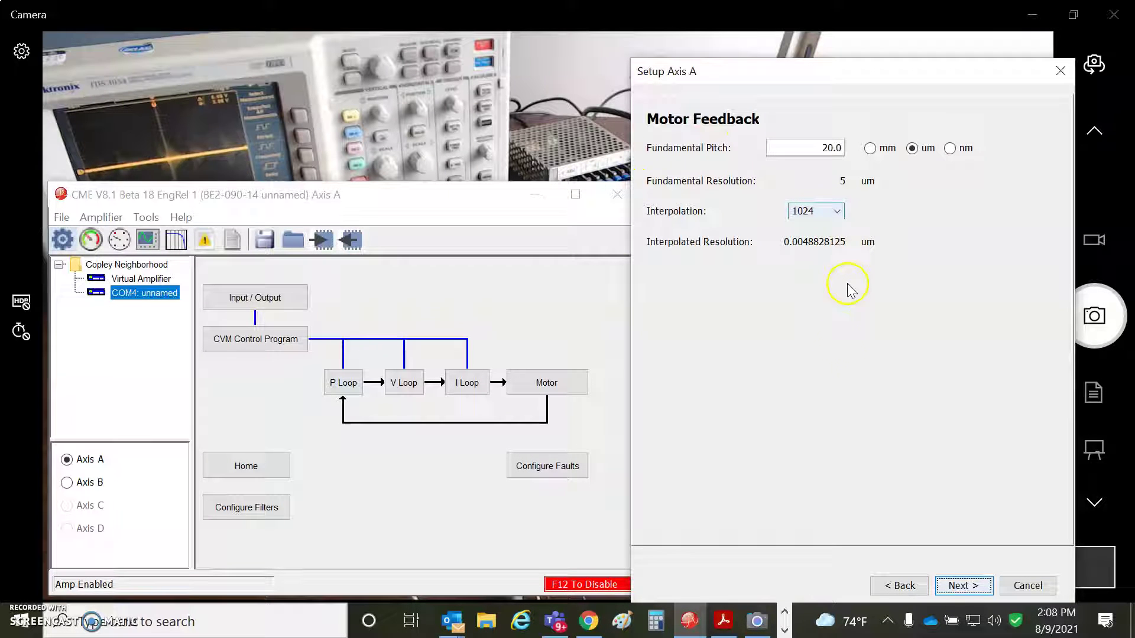
click(976, 582)
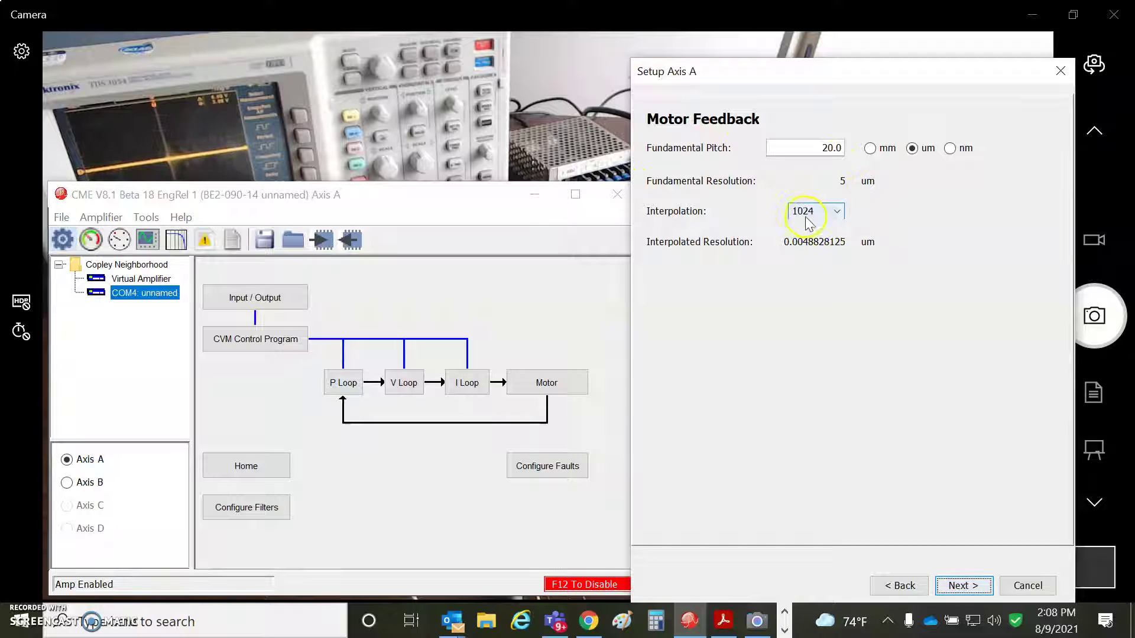
click(834, 219)
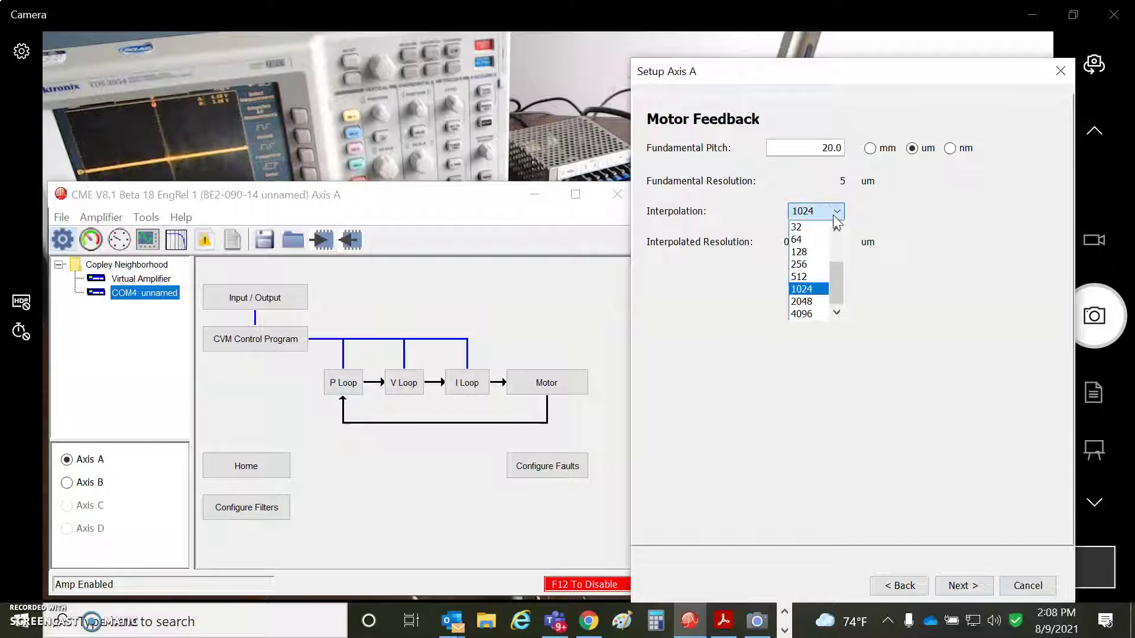
click(807, 288)
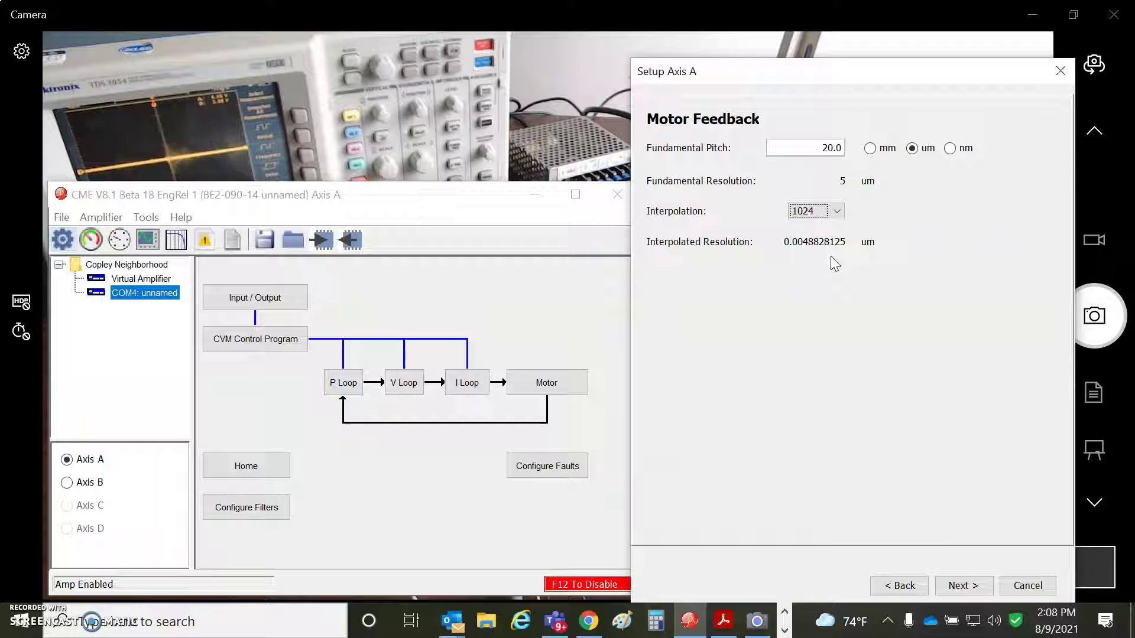
Finish the Axis A wizard, confirm saving to flash and the warning, then open Motor Data.
click(963, 587)
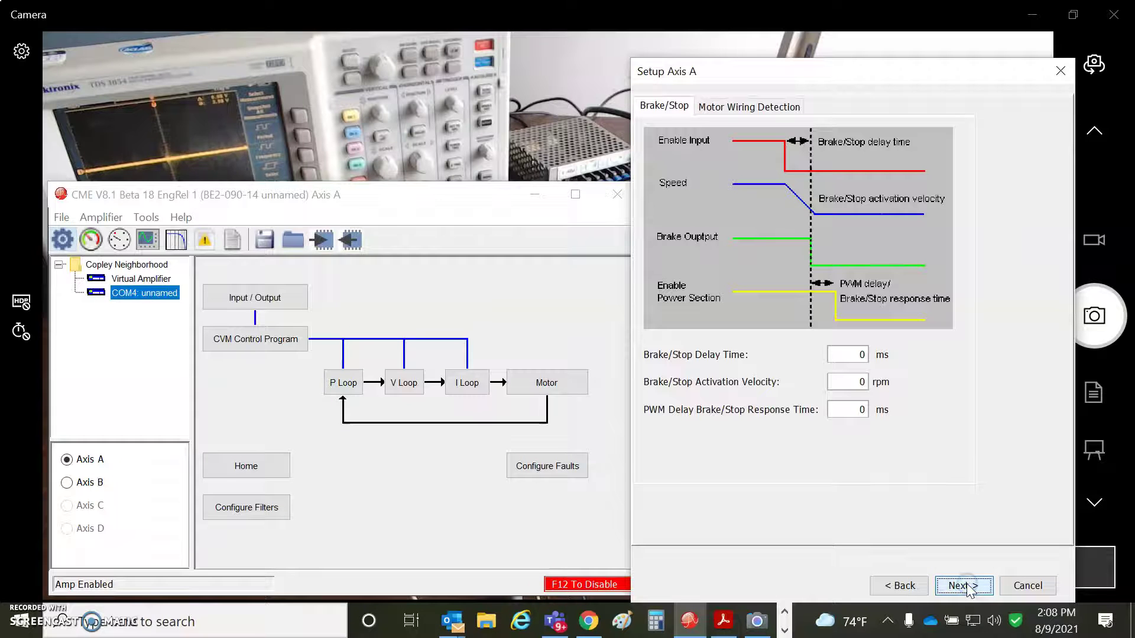
click(965, 586)
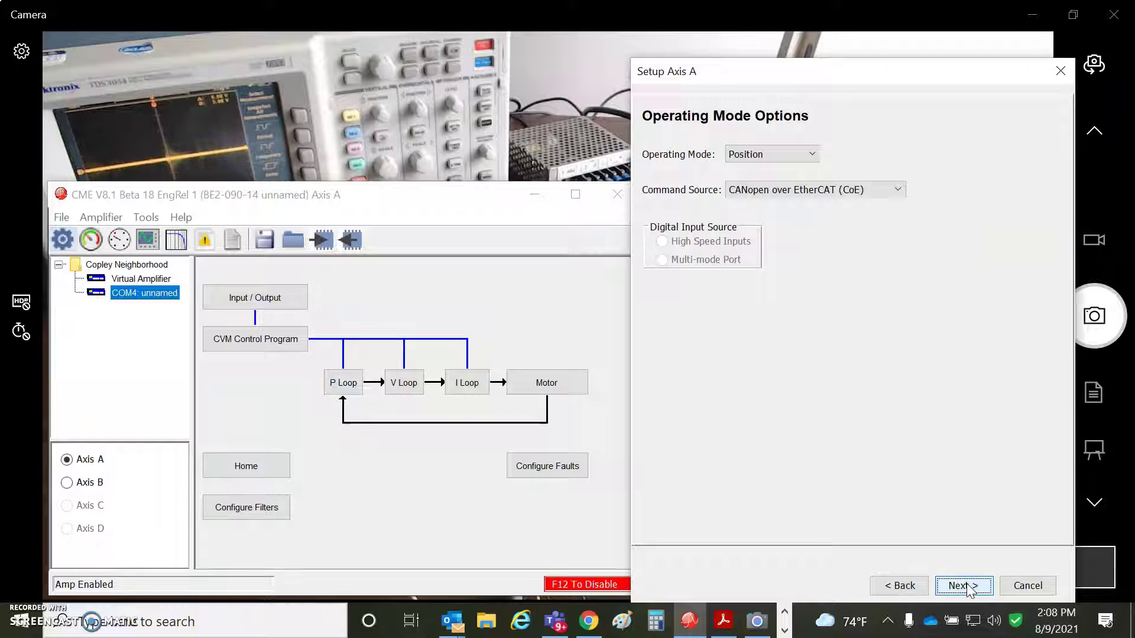
click(969, 587)
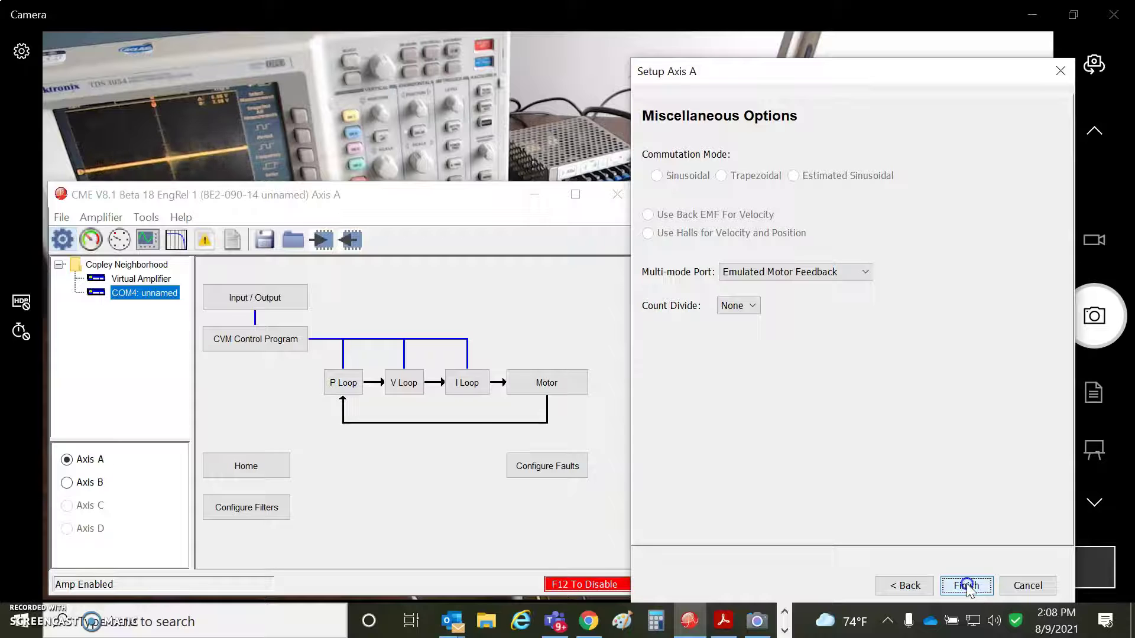
click(967, 584)
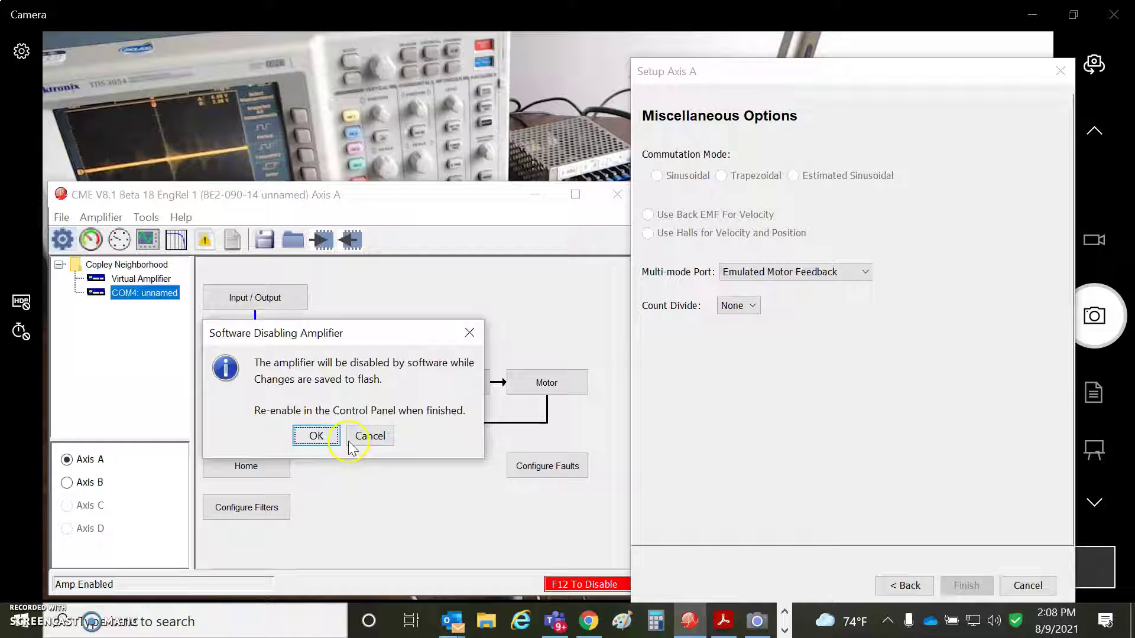
click(315, 436)
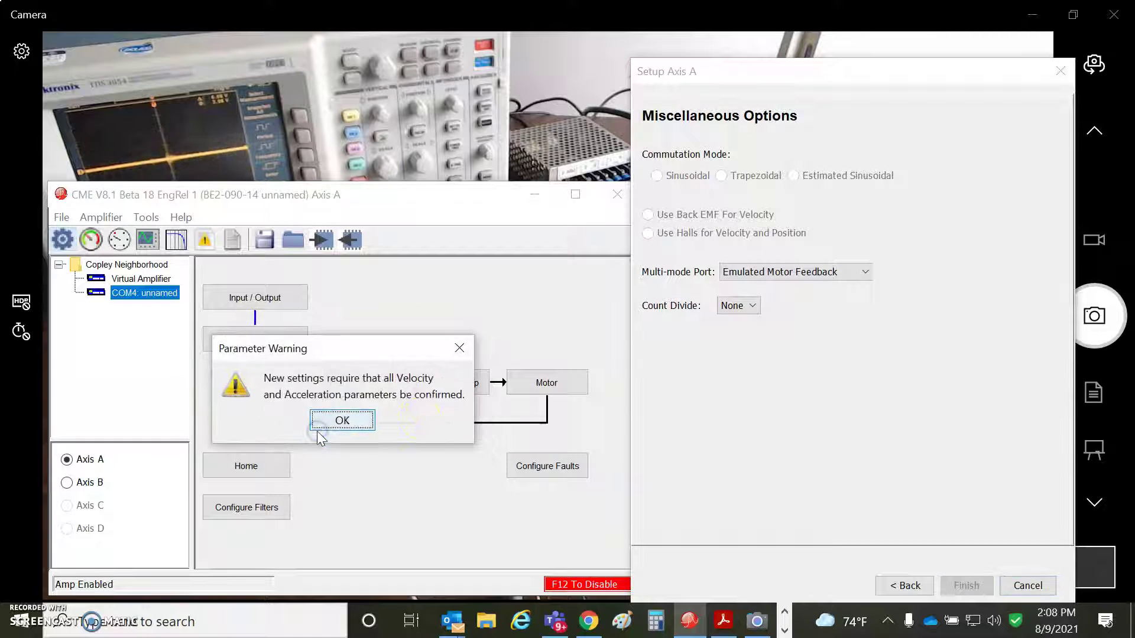
click(372, 421)
click(535, 381)
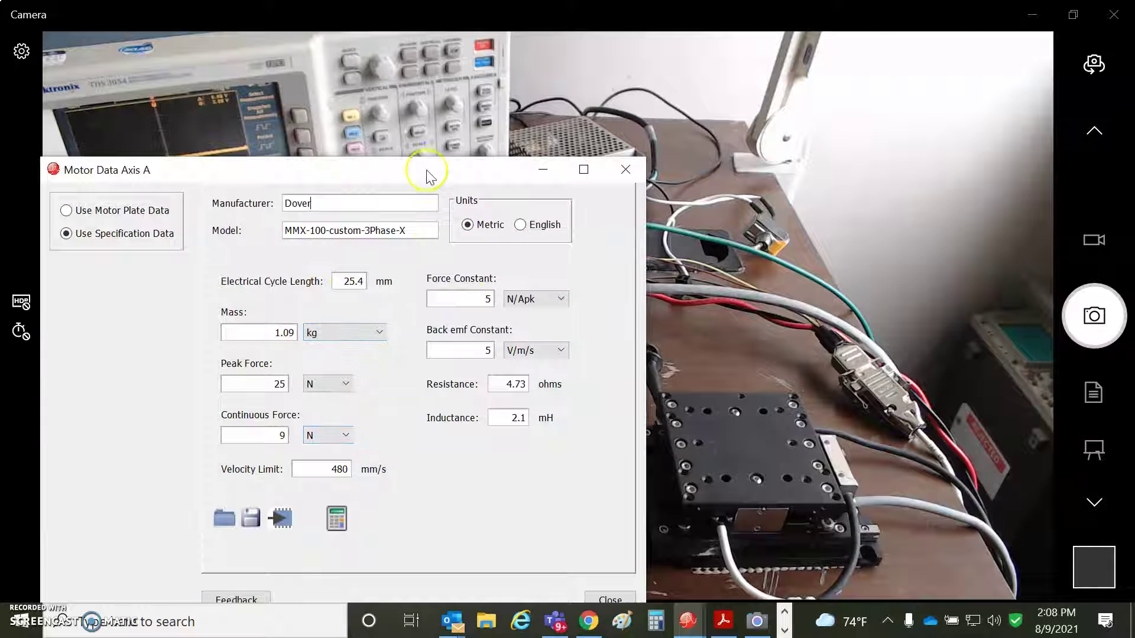
Run the Axis A current-loop bandwidth test, which reports under 100 Hz at Cp 386, Ci 109.
drag(430, 176, 671, 107)
click(875, 106)
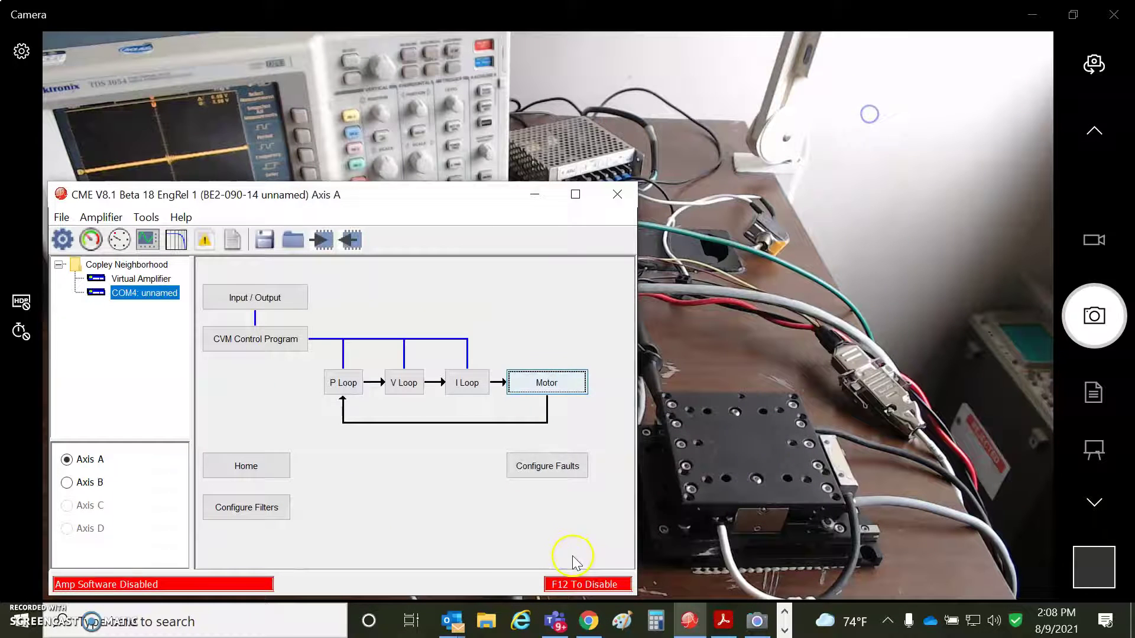
click(463, 382)
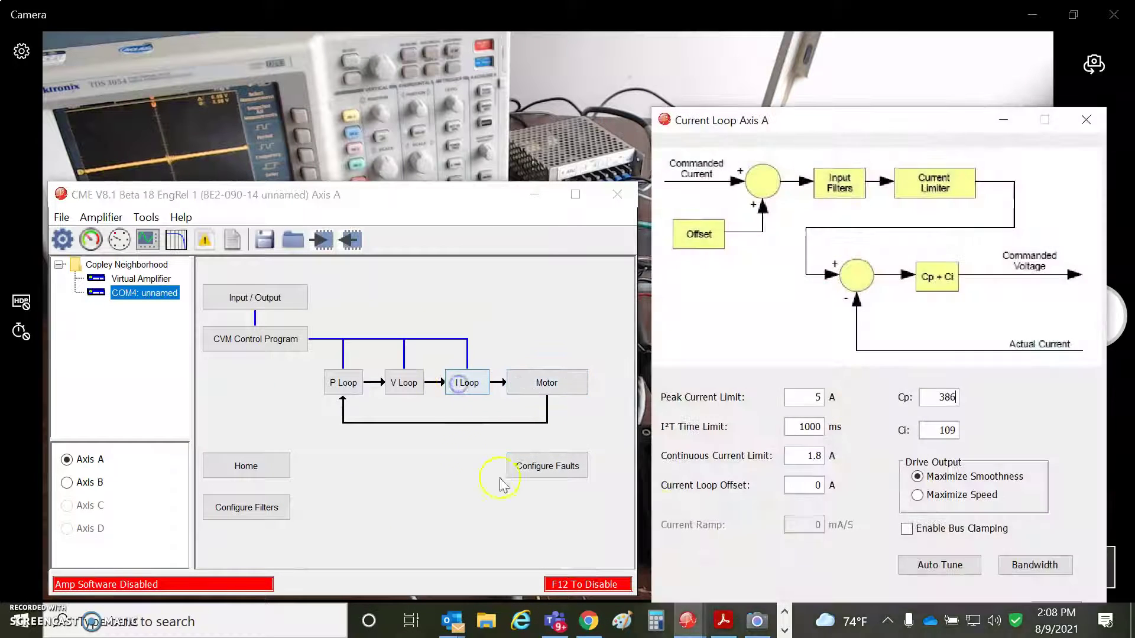
click(1024, 574)
drag(859, 128, 274, 39)
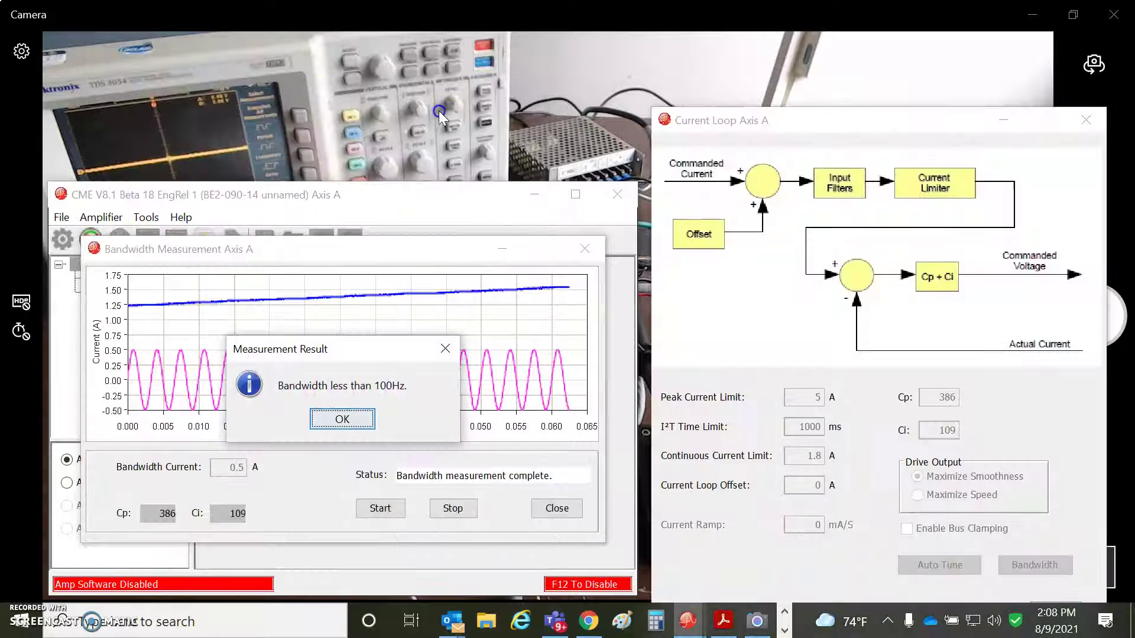
click(331, 419)
click(859, 155)
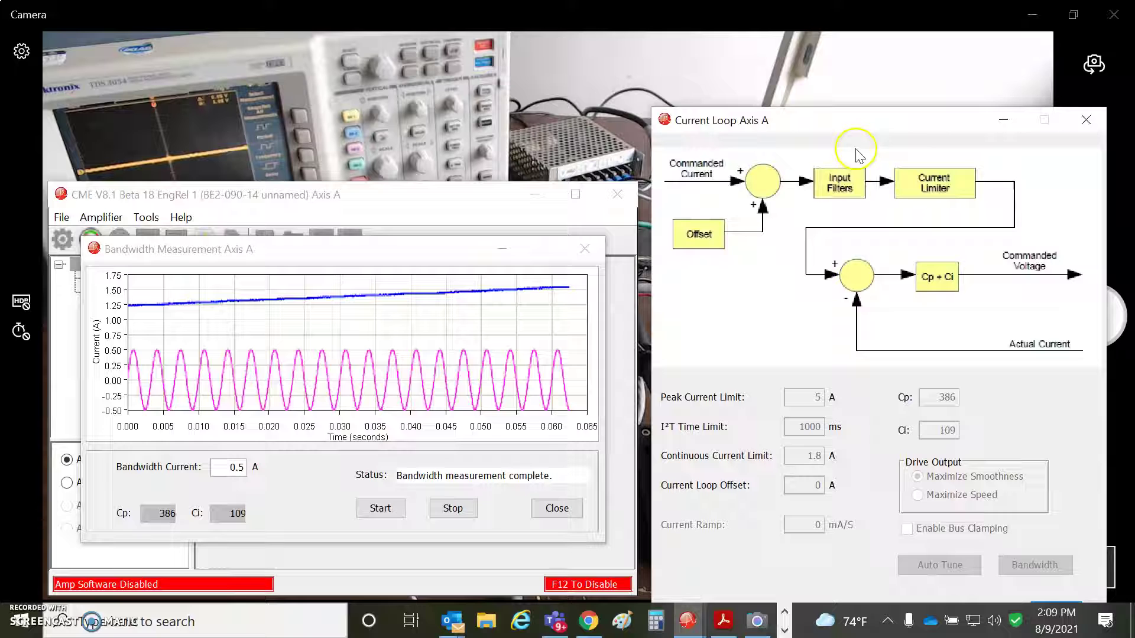
click(577, 249)
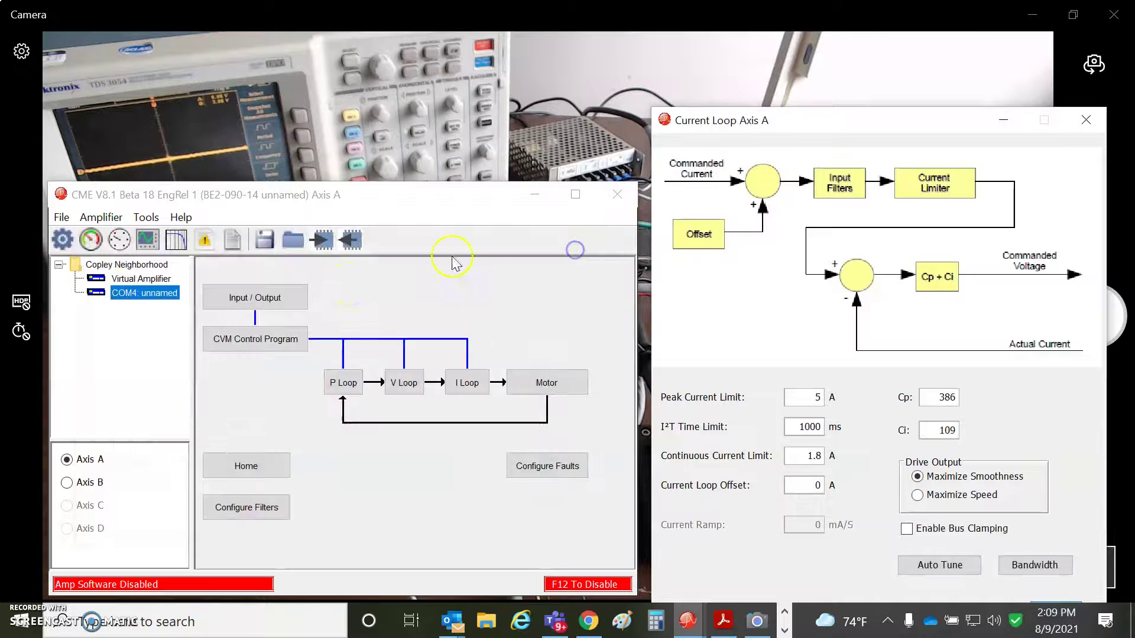
In the Axis A control panel, tick Enable Jog to re-enable the amplifier, then close the panel.
click(90, 240)
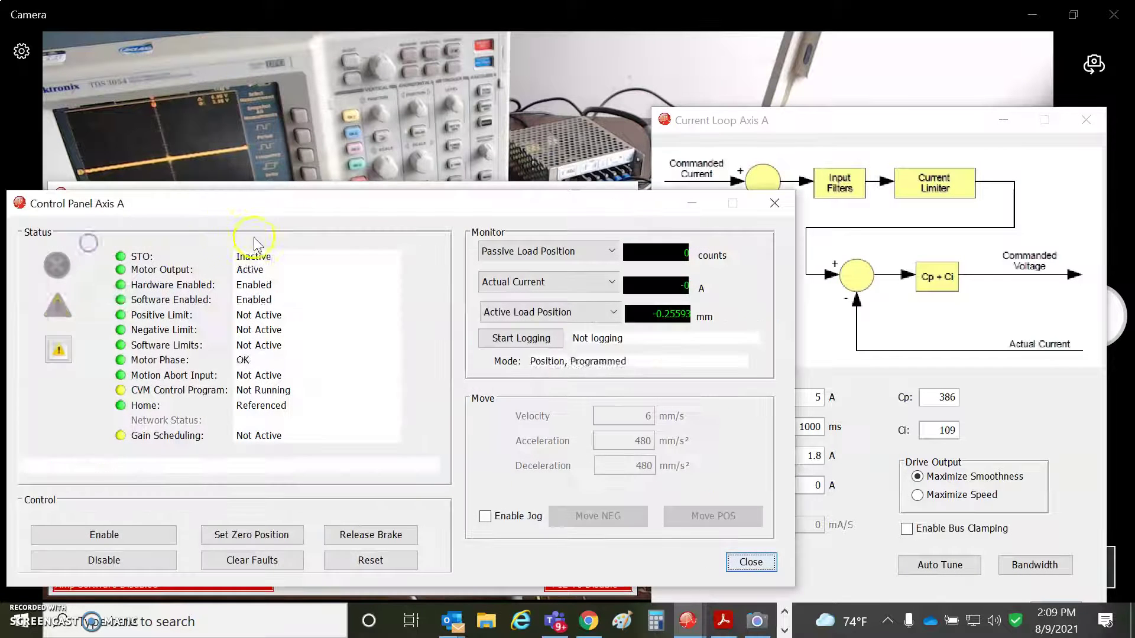
drag(216, 206, 301, 179)
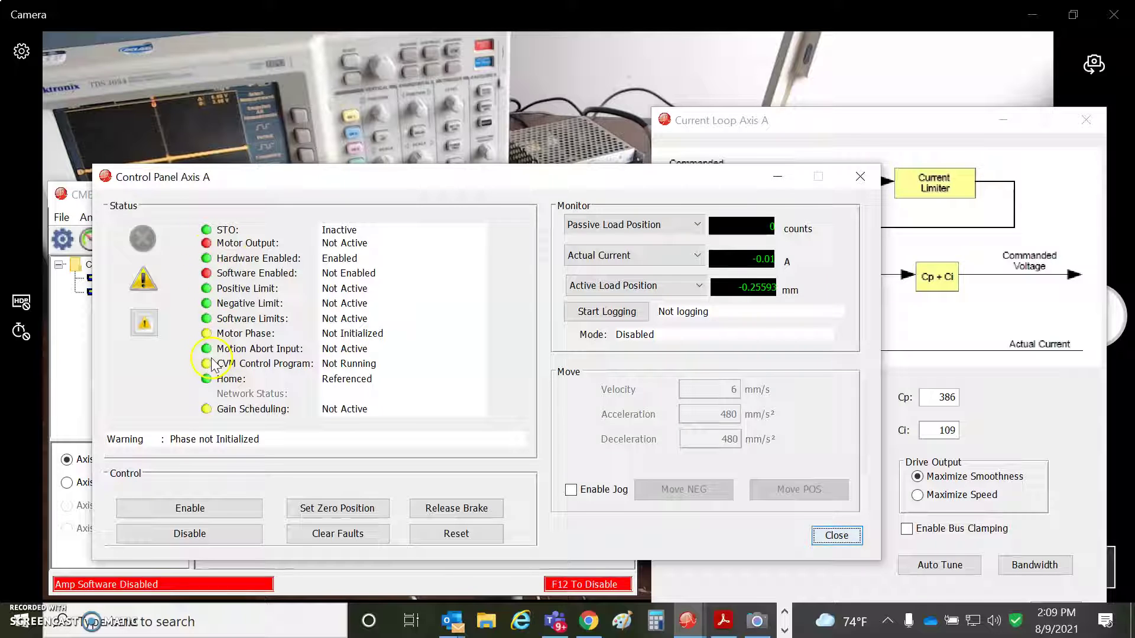
click(582, 492)
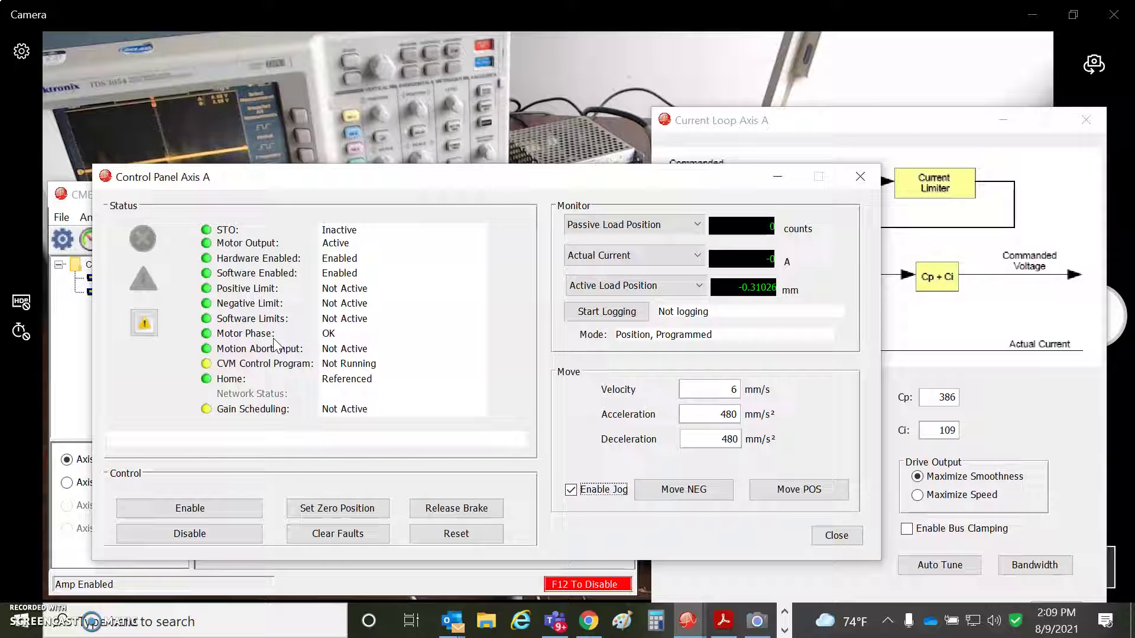
click(860, 176)
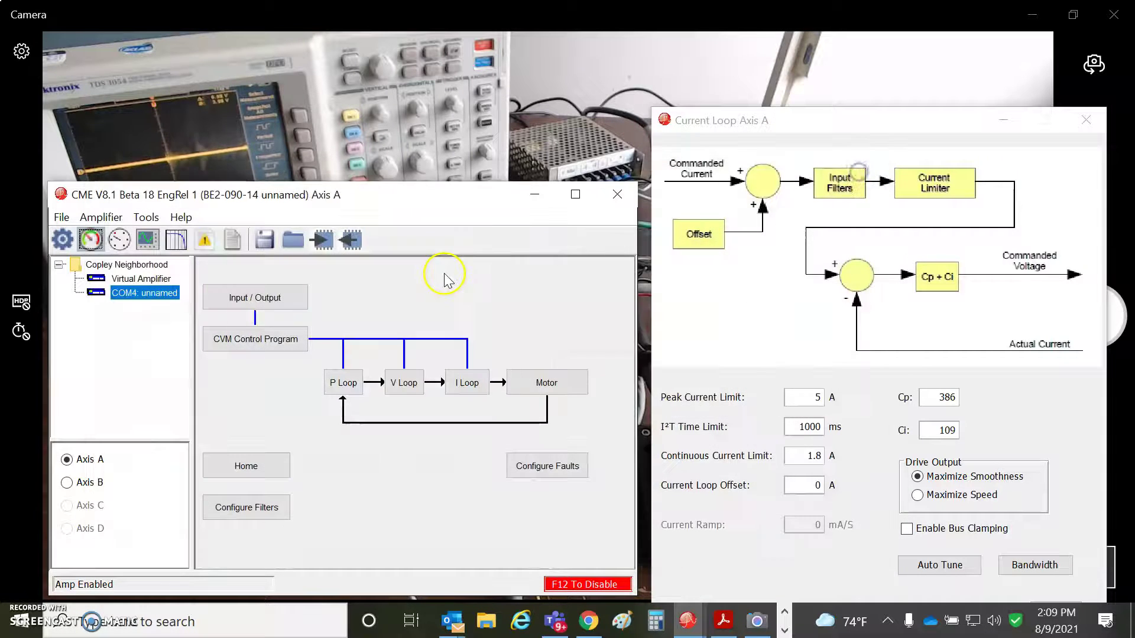
Use Manual Phase to enable axis A and step it forward and reverse at 0.5 A.
click(146, 217)
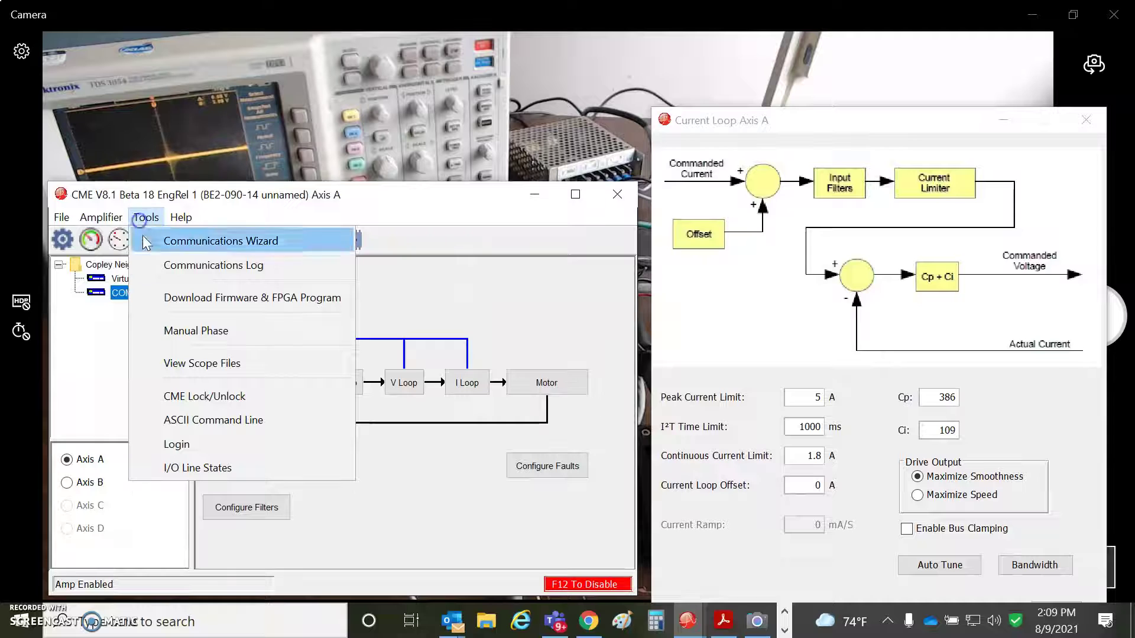
click(196, 331)
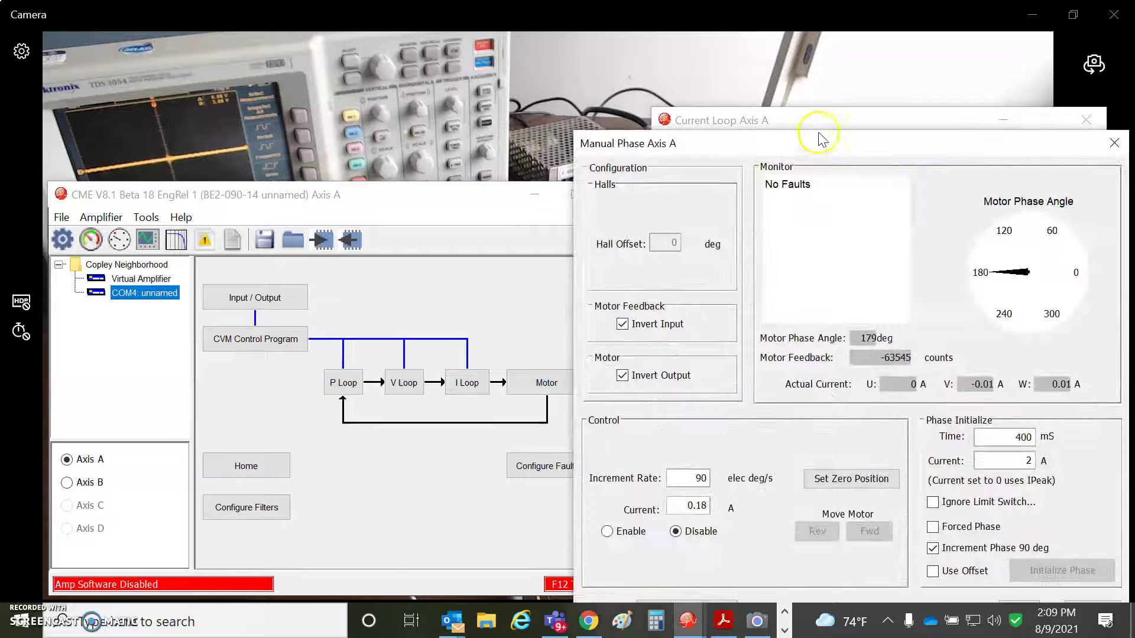
drag(827, 156, 393, 160)
click(172, 546)
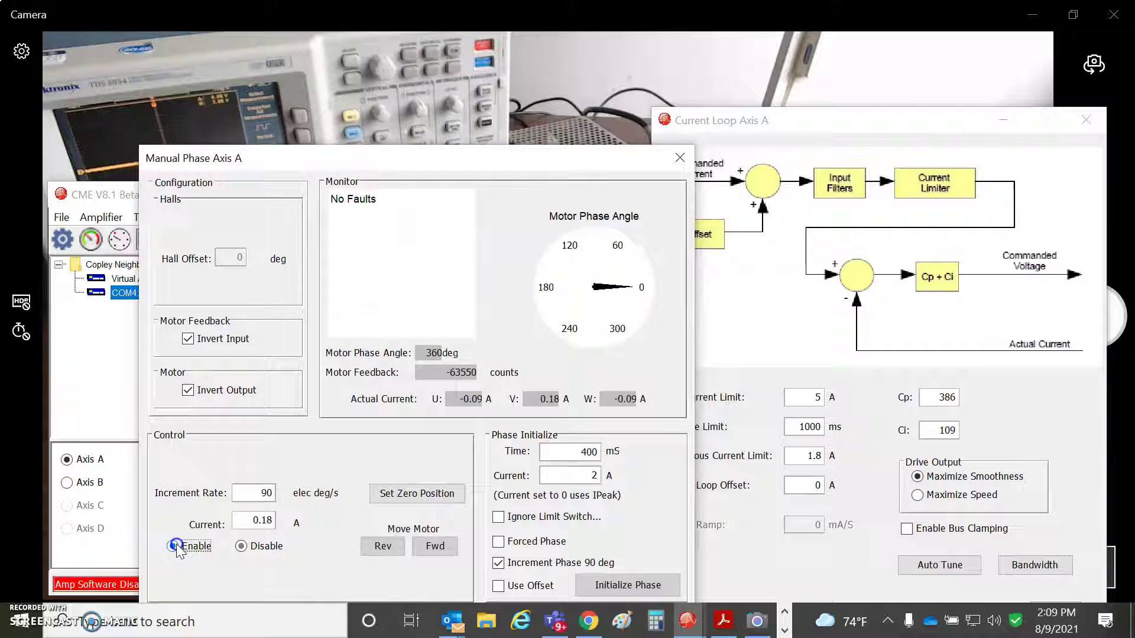
double_click(261, 517)
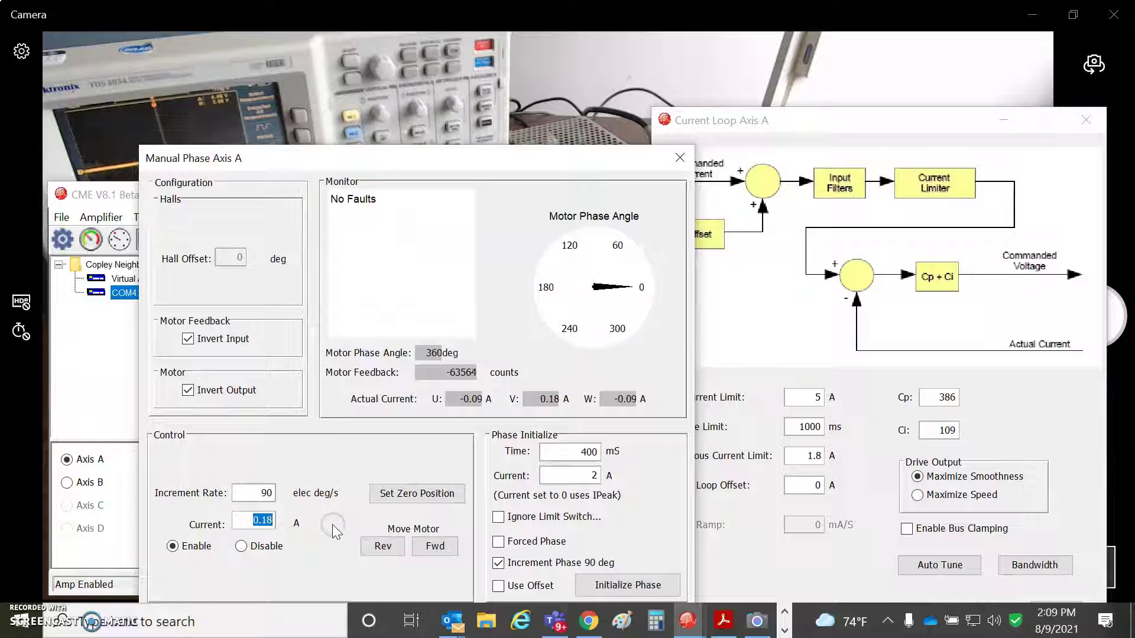
text(.5)
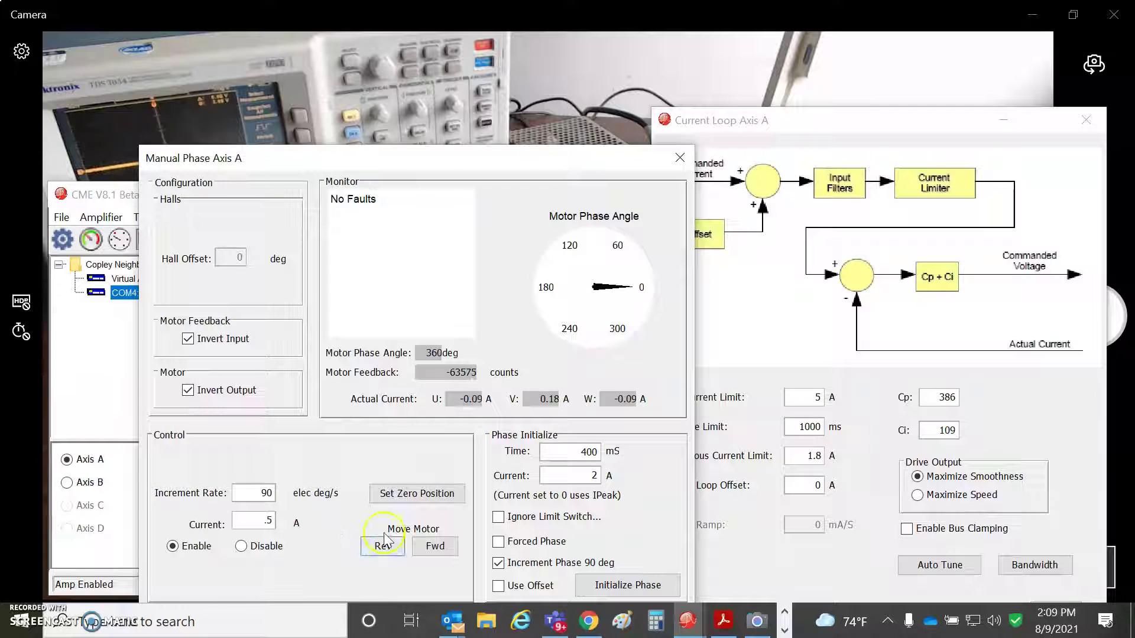
click(452, 545)
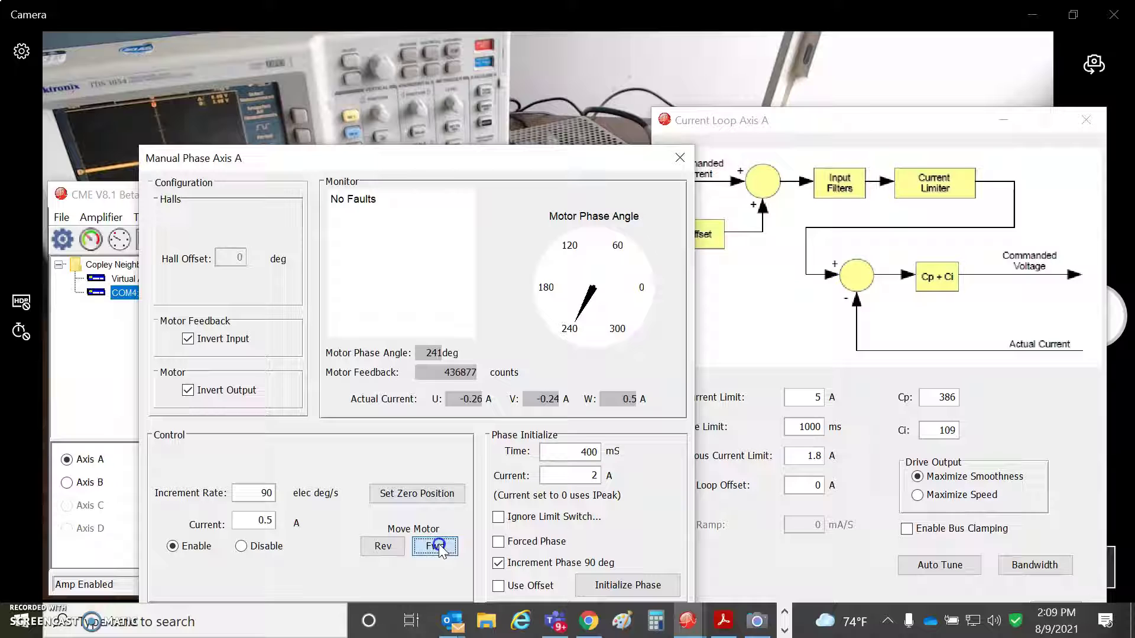
click(399, 550)
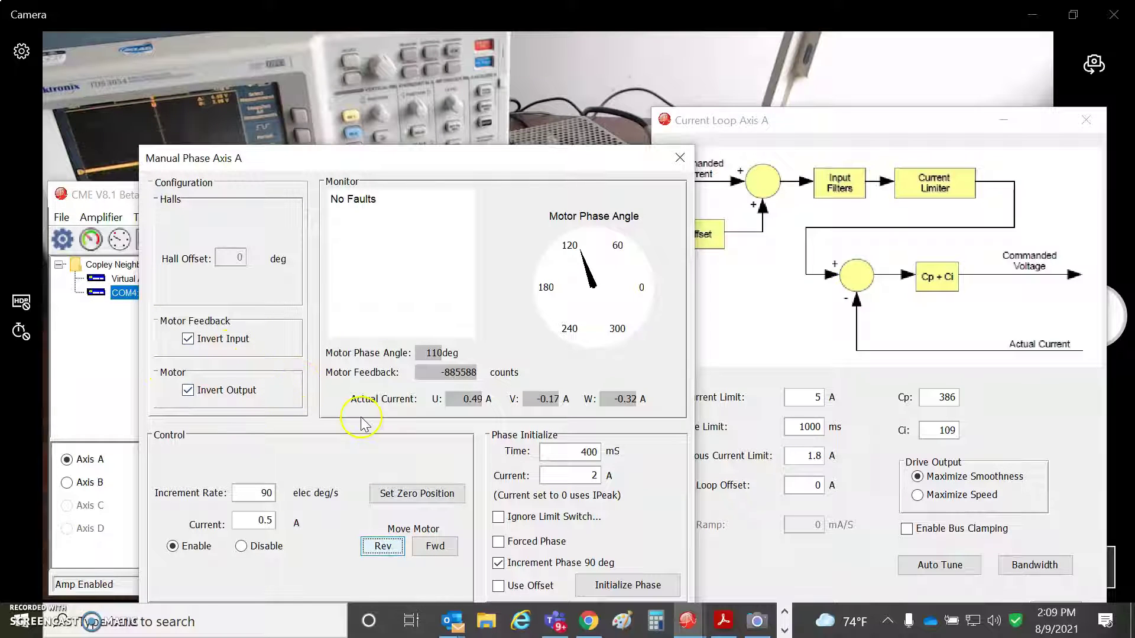
Initialize axis A's motor phase, re-enable the motor, and close Manual Phase.
double_click(585, 473)
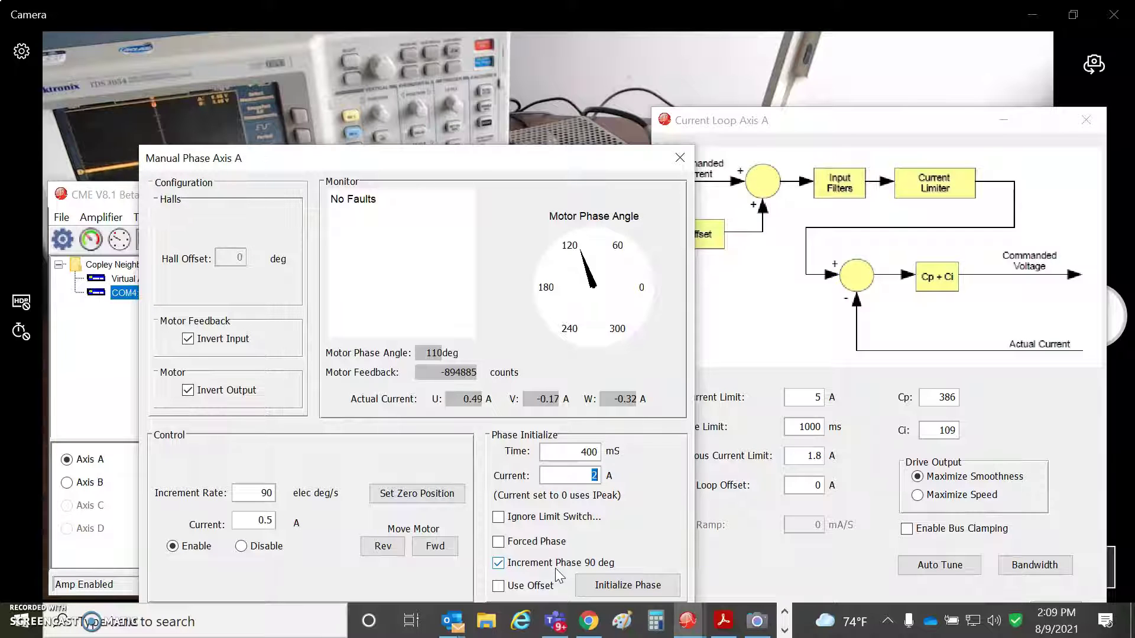
click(629, 586)
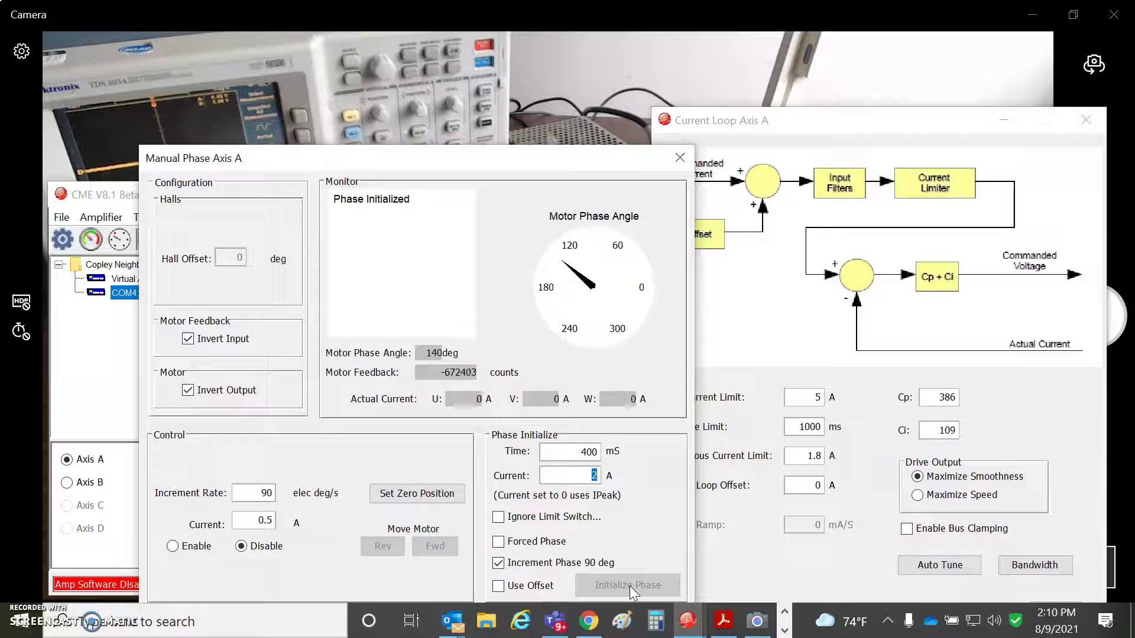
click(172, 546)
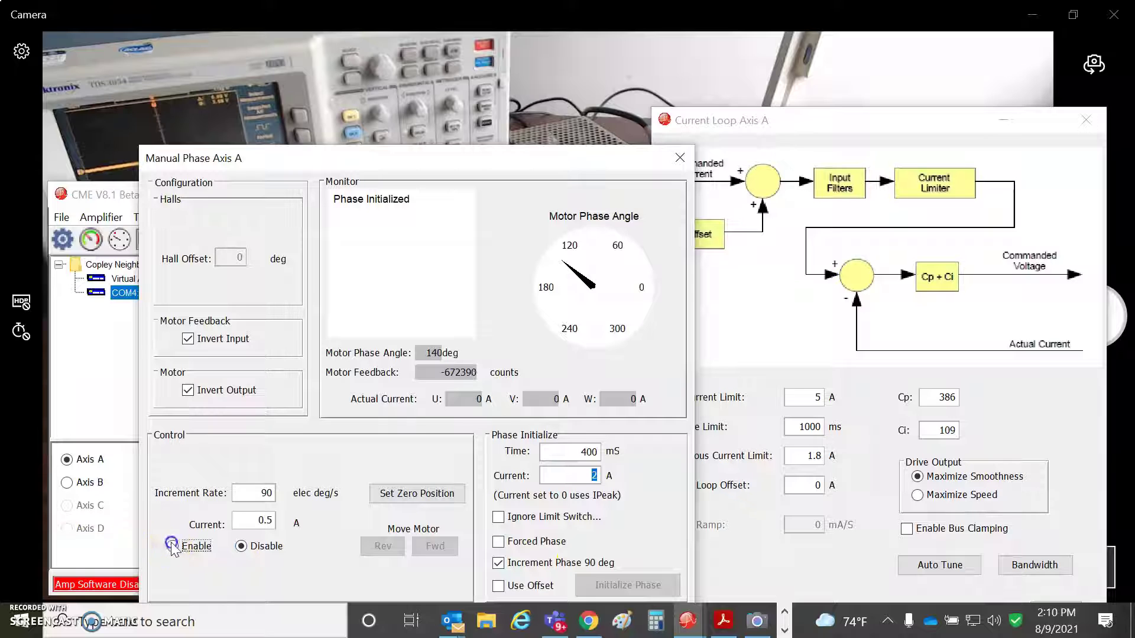
click(680, 157)
Start homing axis A against its negative hardstop with a 25.4 mm offset.
click(90, 240)
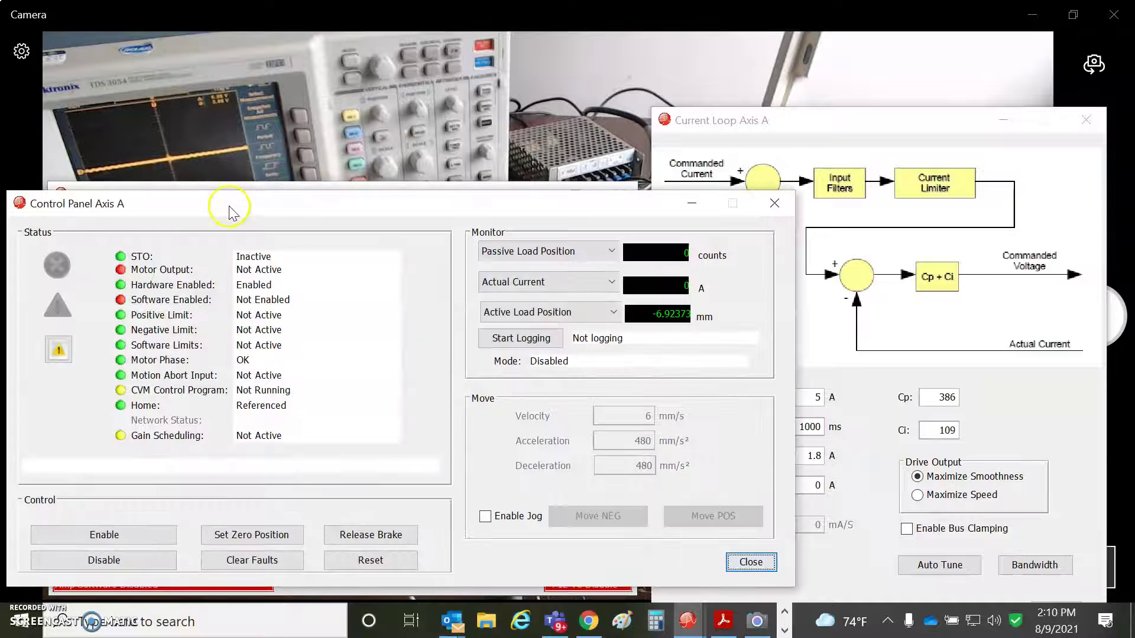
drag(229, 207, 350, 136)
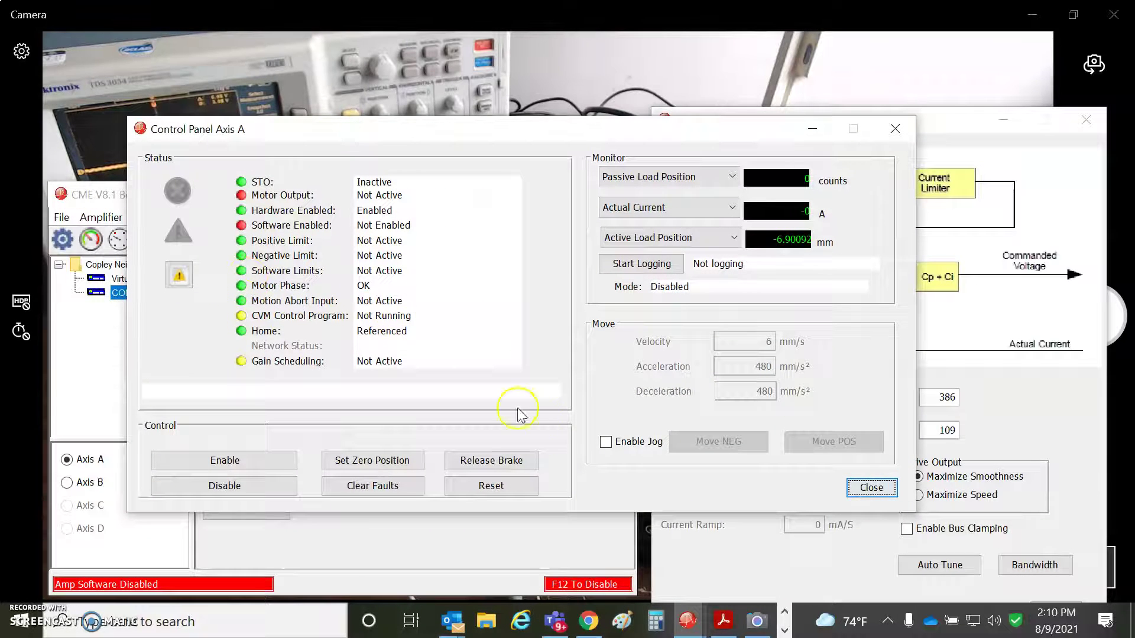
click(868, 488)
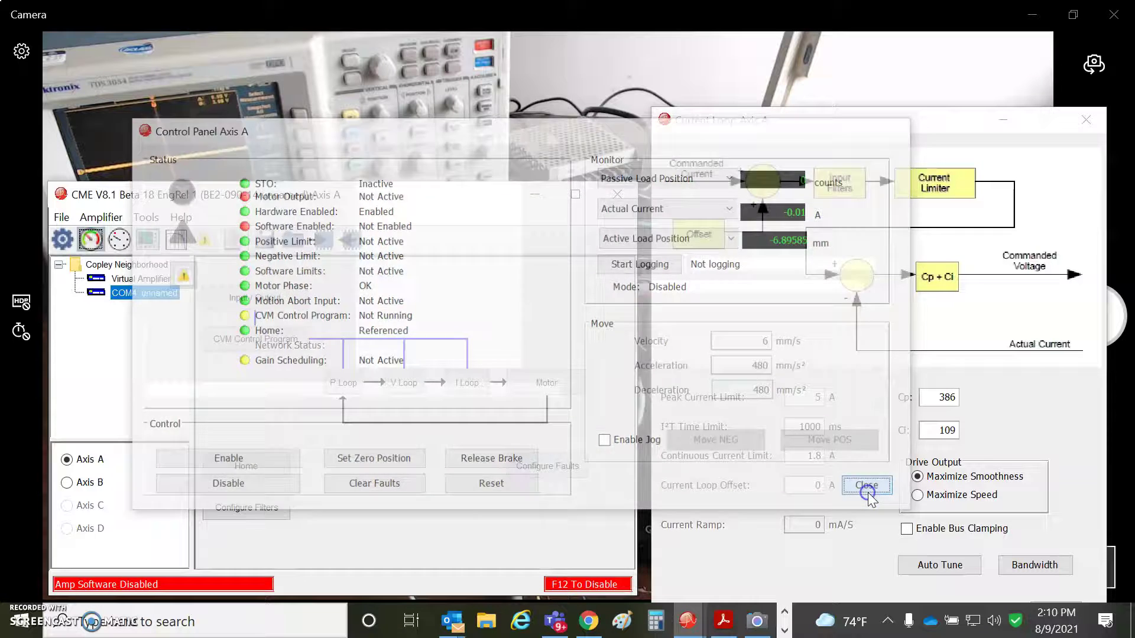
click(246, 467)
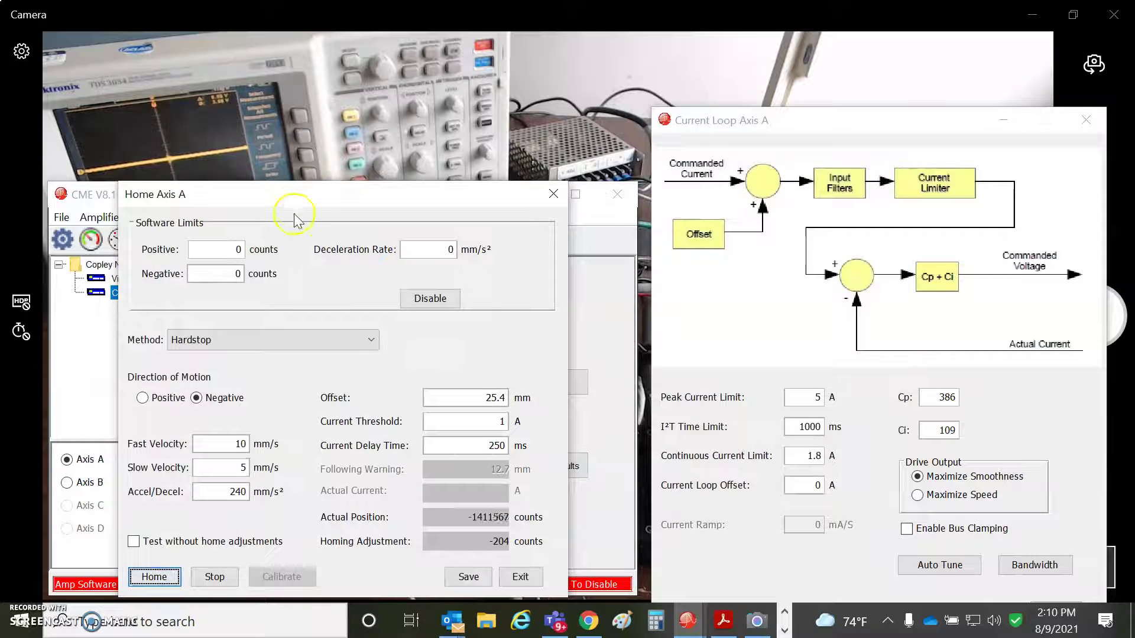
drag(305, 201, 433, 168)
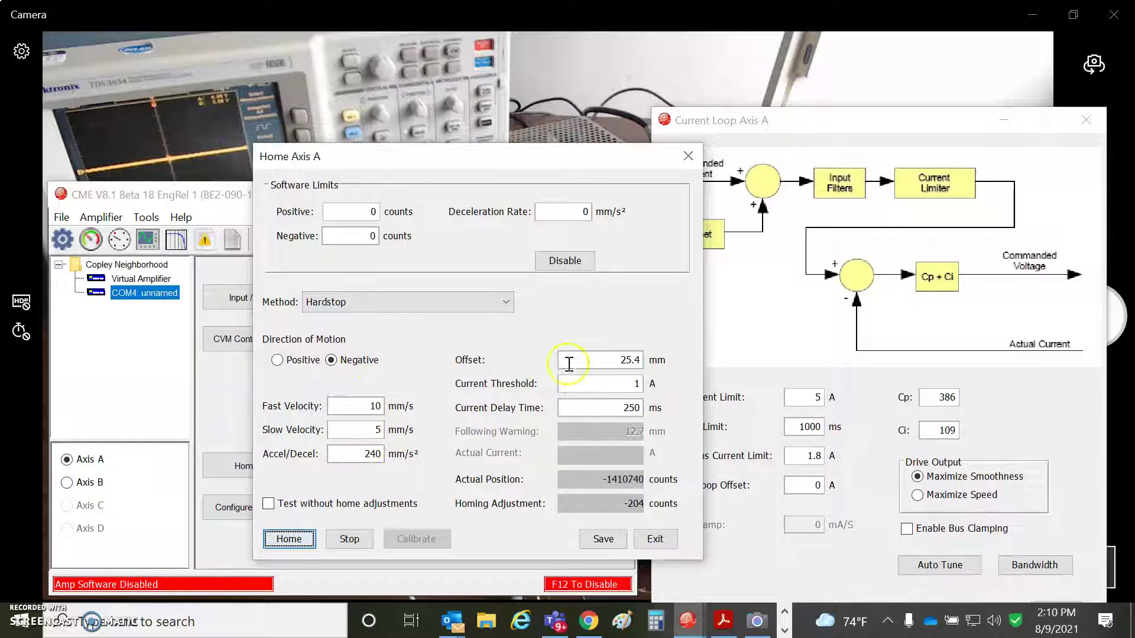
click(289, 540)
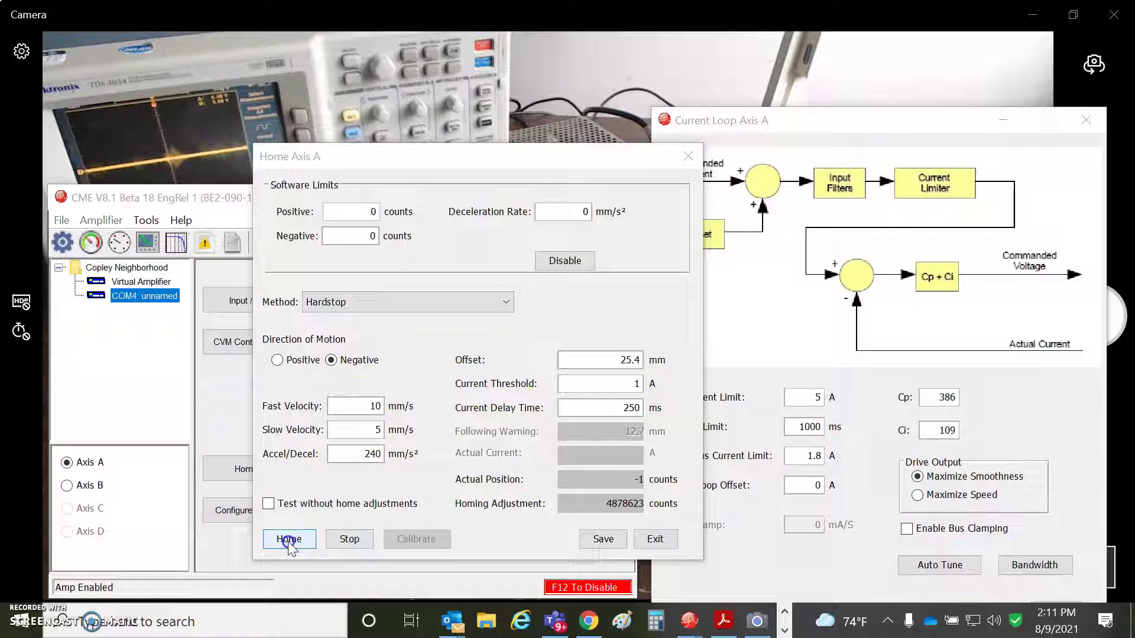
Acknowledge Homing Complete, then save the homing settings and exit.
click(1003, 120)
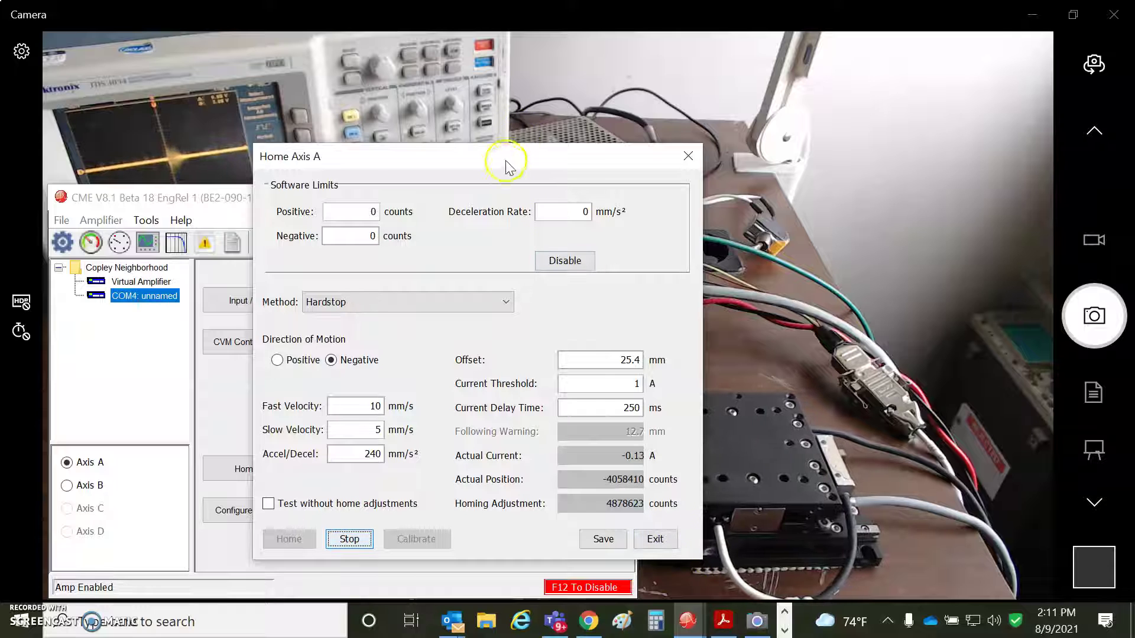
drag(494, 160, 374, 112)
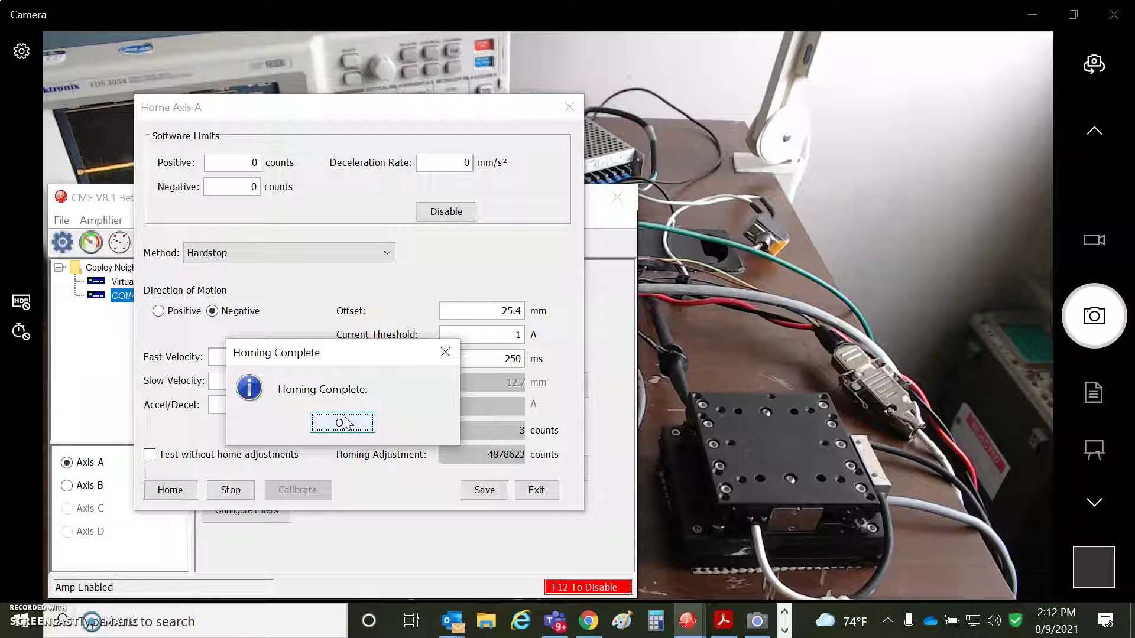
click(351, 427)
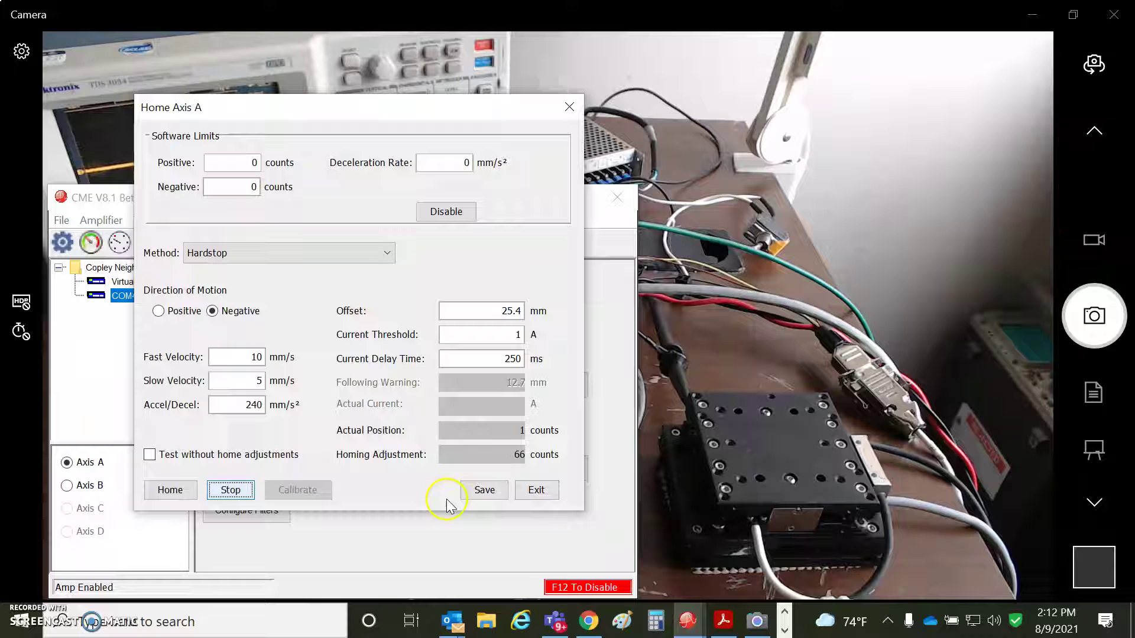
click(486, 490)
click(524, 495)
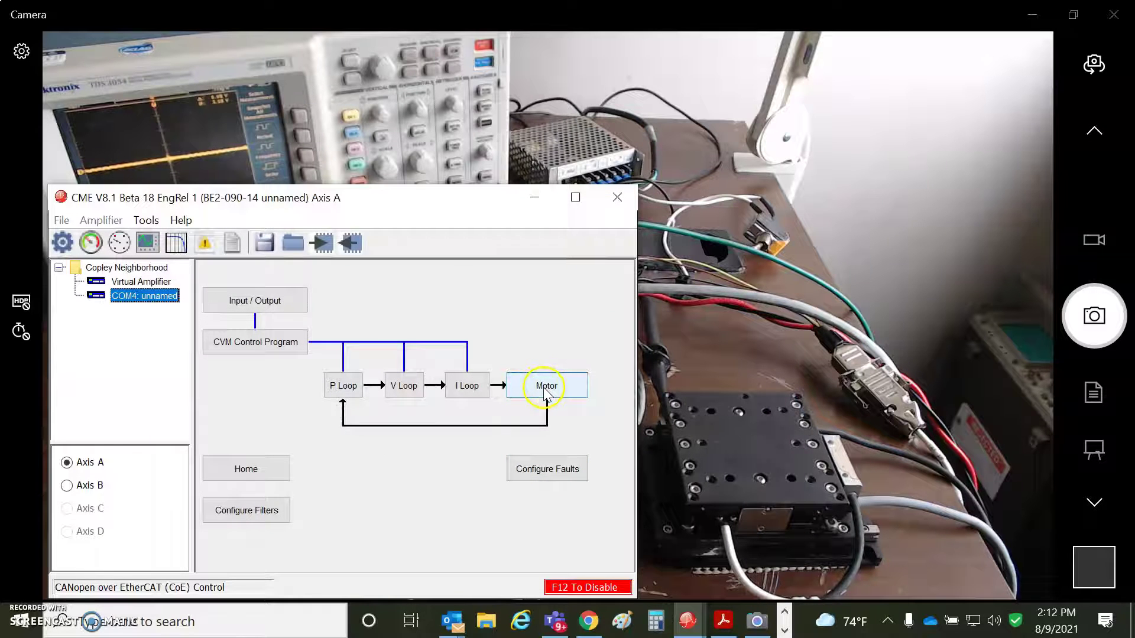
click(545, 390)
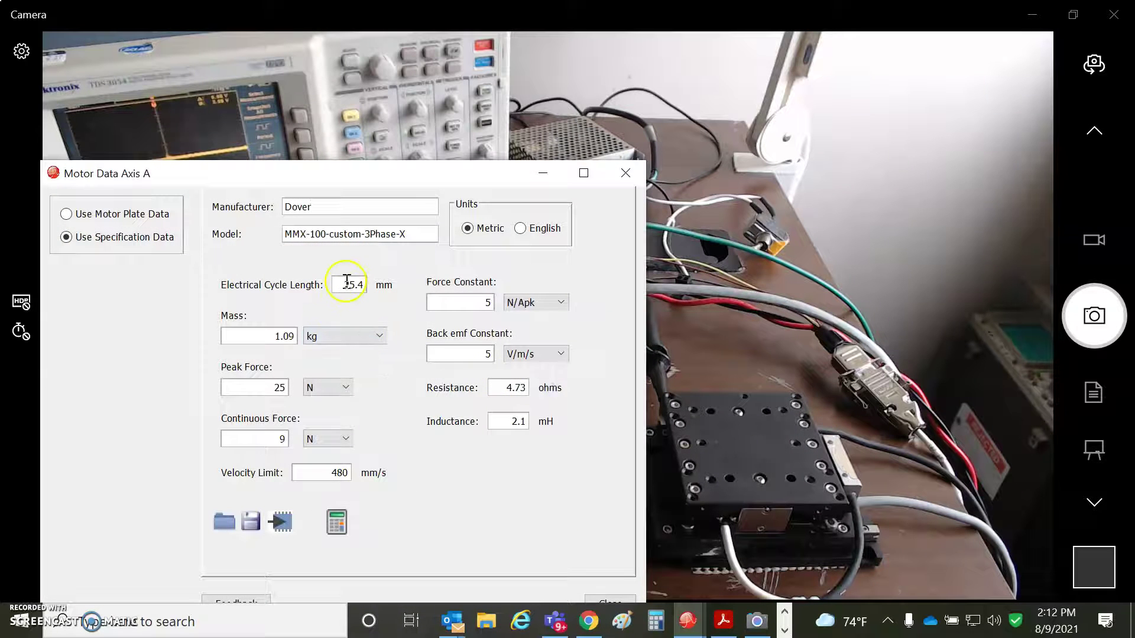
click(632, 176)
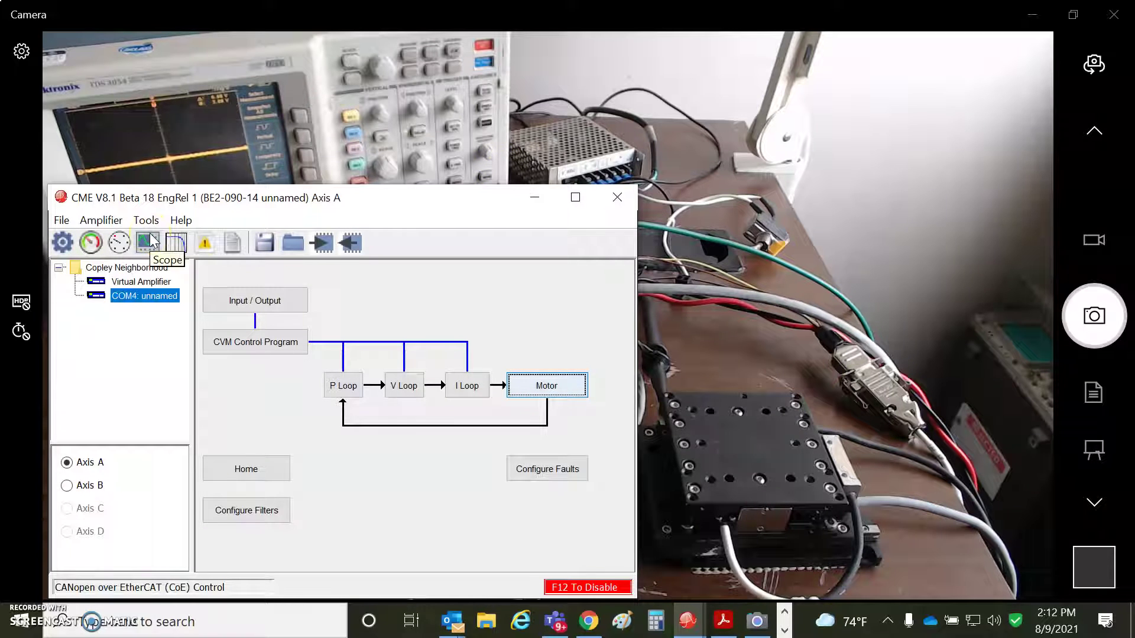
click(360, 187)
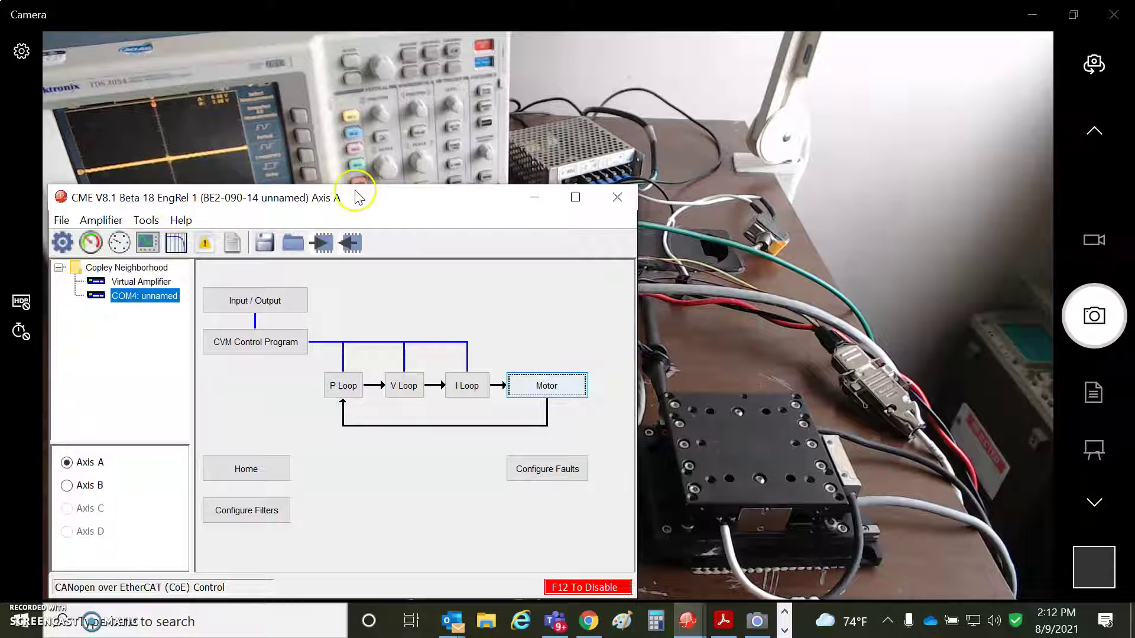
drag(357, 197, 374, 183)
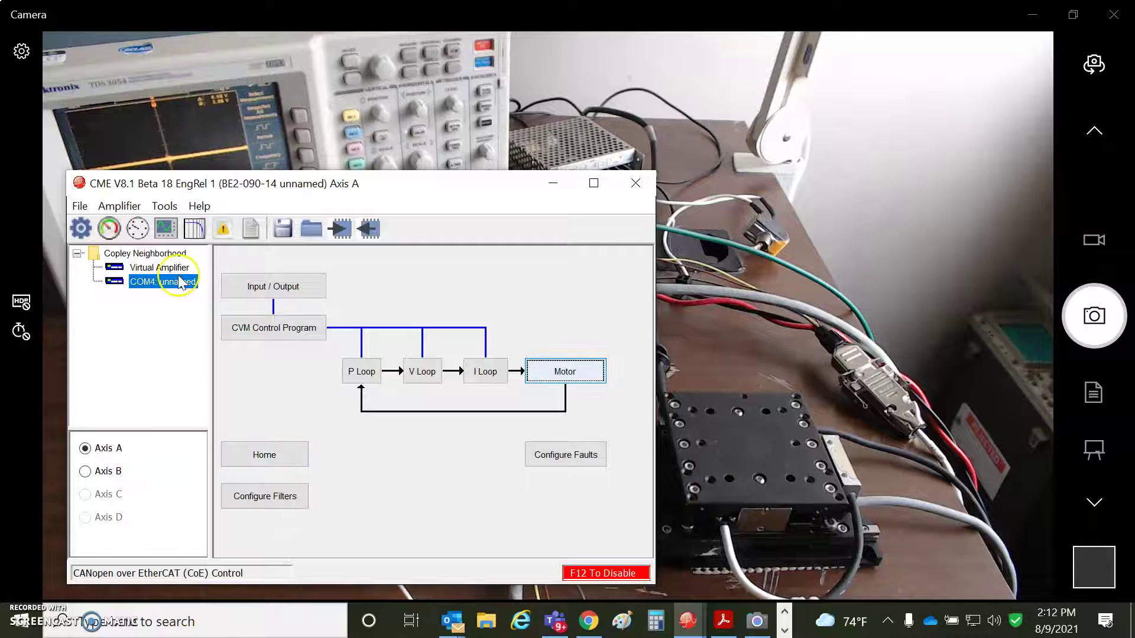
Enable jogging on axis A and jog the stage positive once.
click(109, 230)
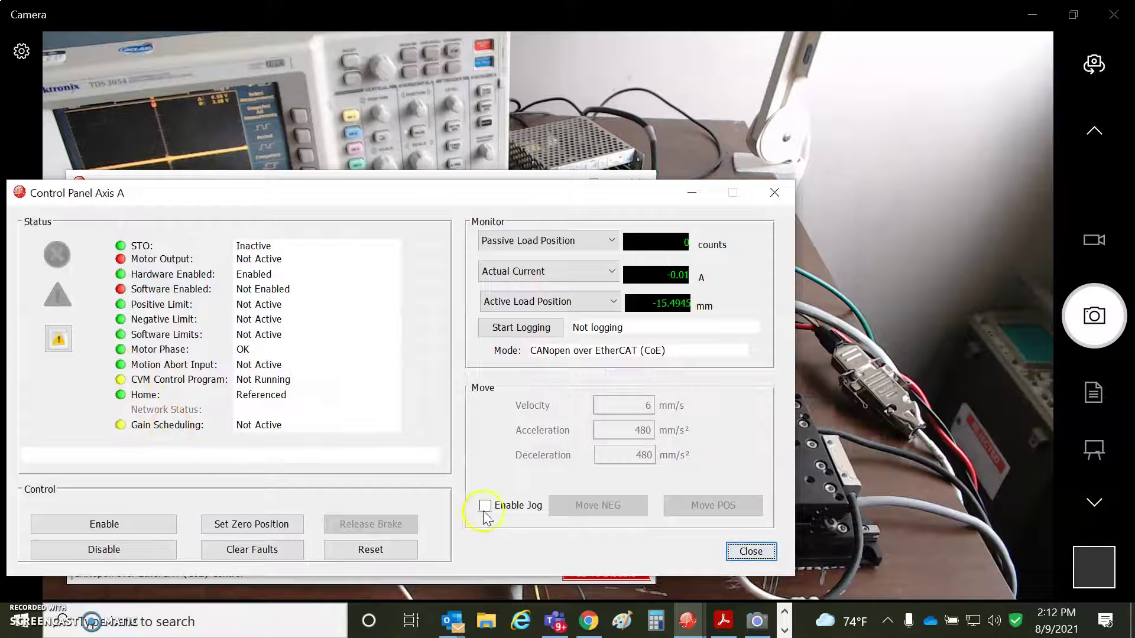
click(491, 509)
click(694, 504)
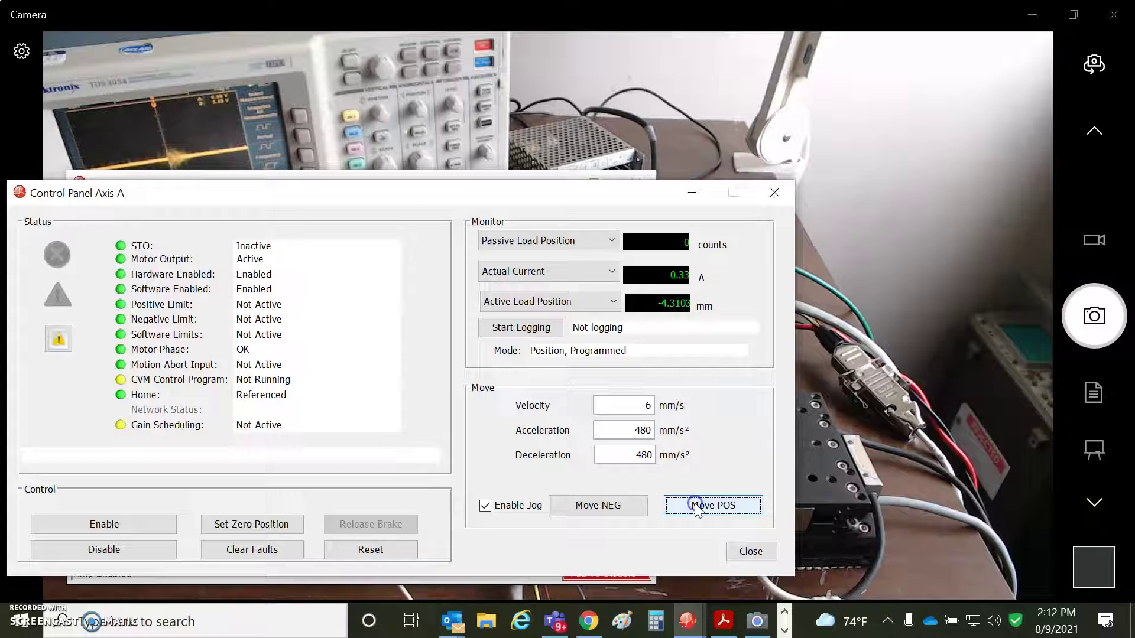
click(750, 551)
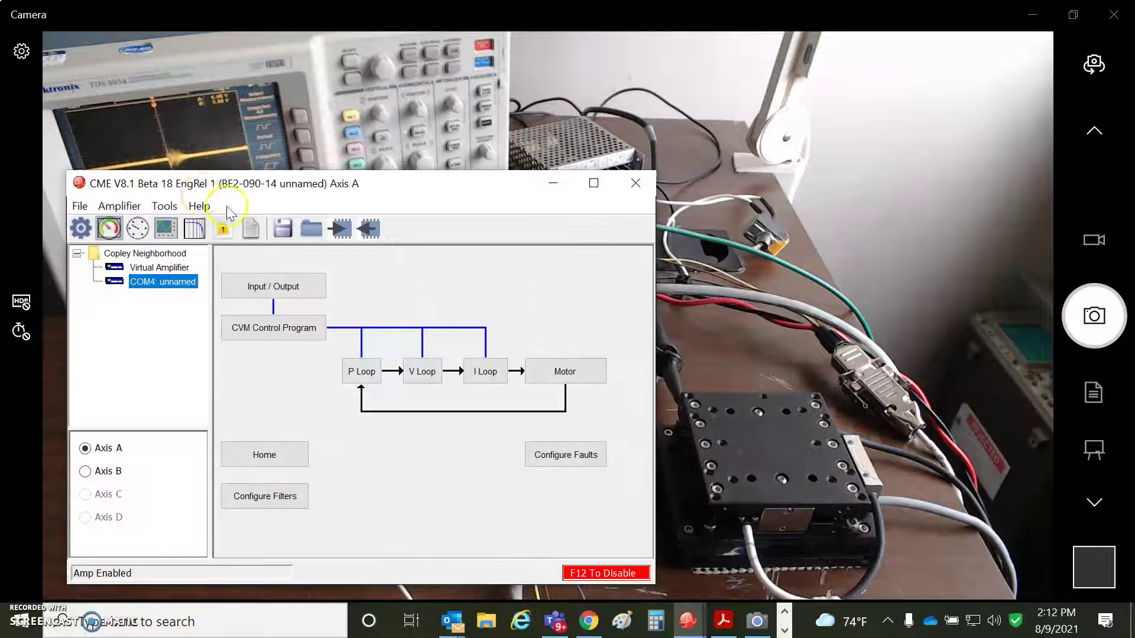
Capture a 0.18 A, 100 Hz square-wave current trace on axis A's scope.
click(165, 228)
drag(570, 106, 265, 47)
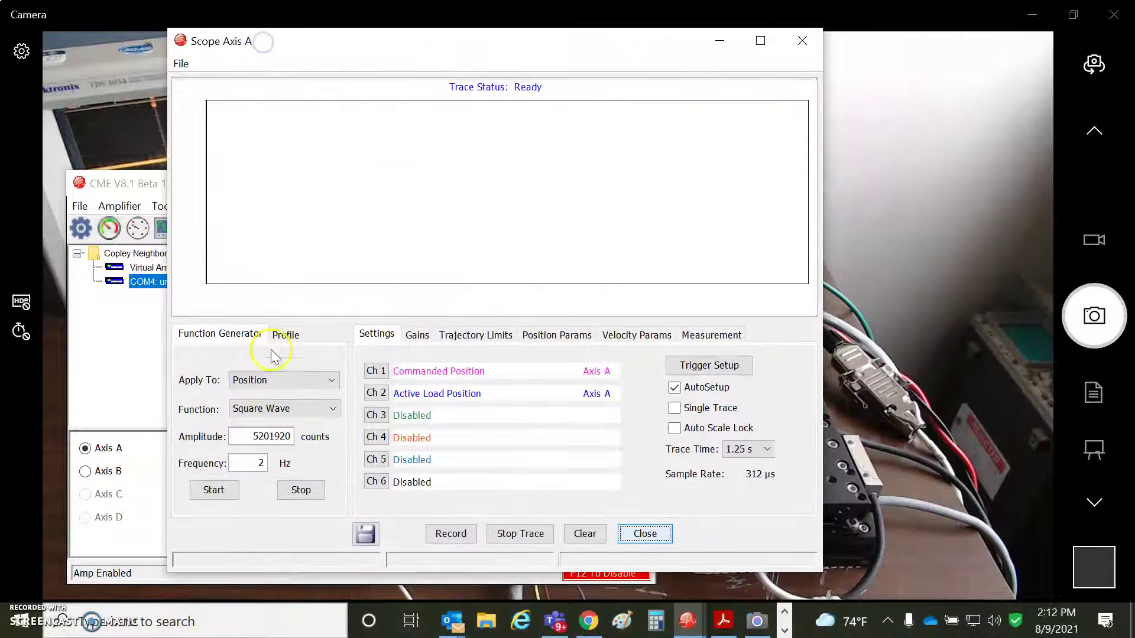
click(277, 384)
click(258, 391)
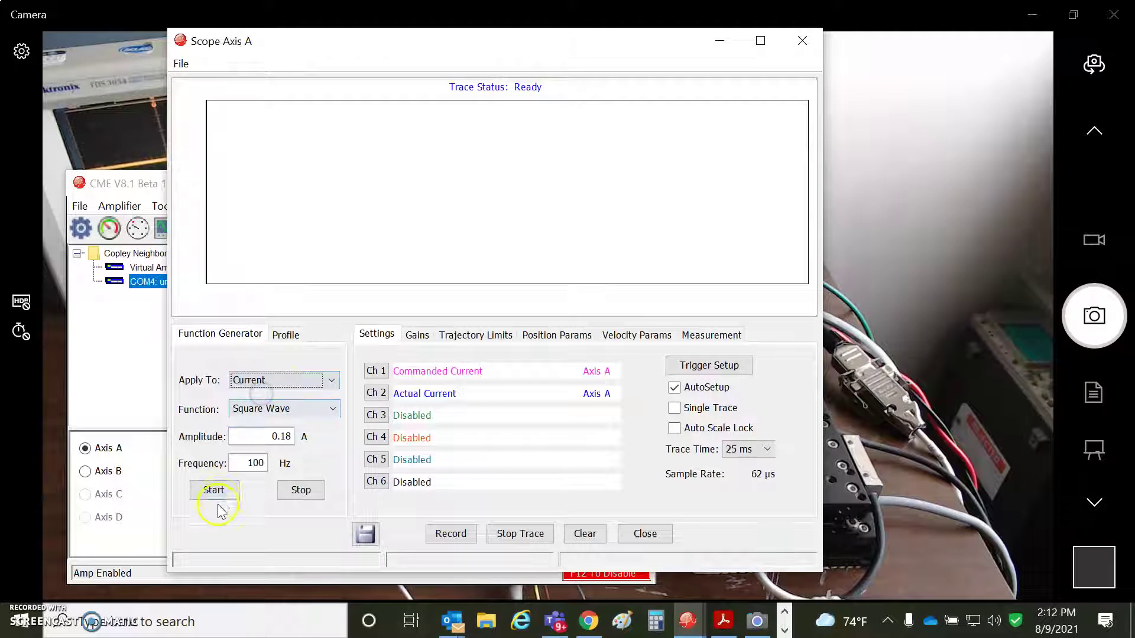
click(418, 335)
click(370, 338)
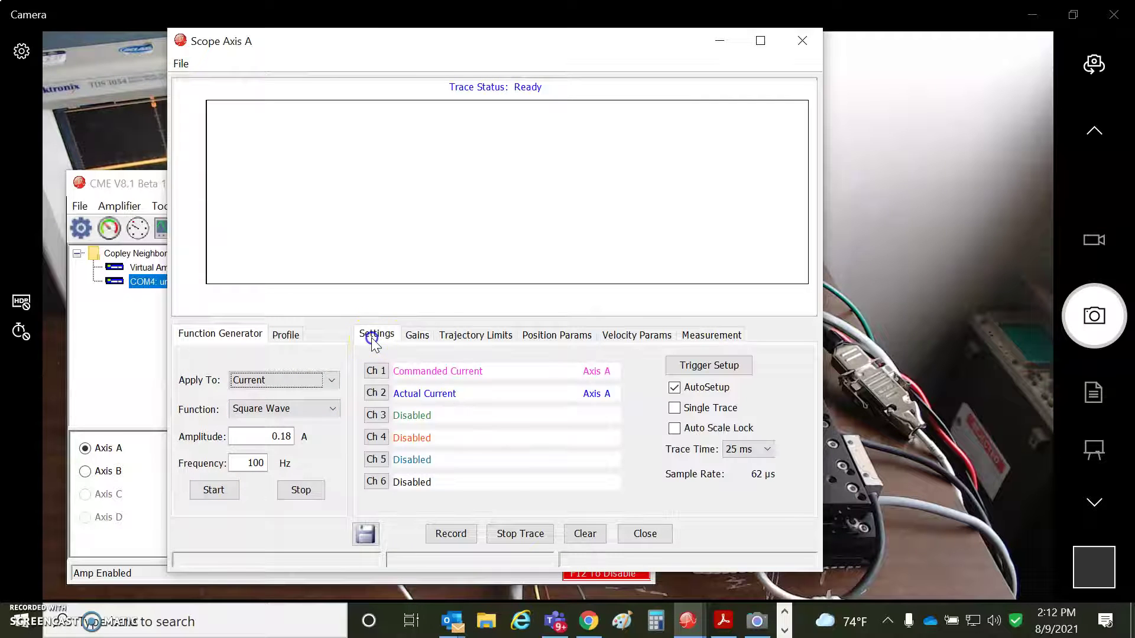
click(216, 492)
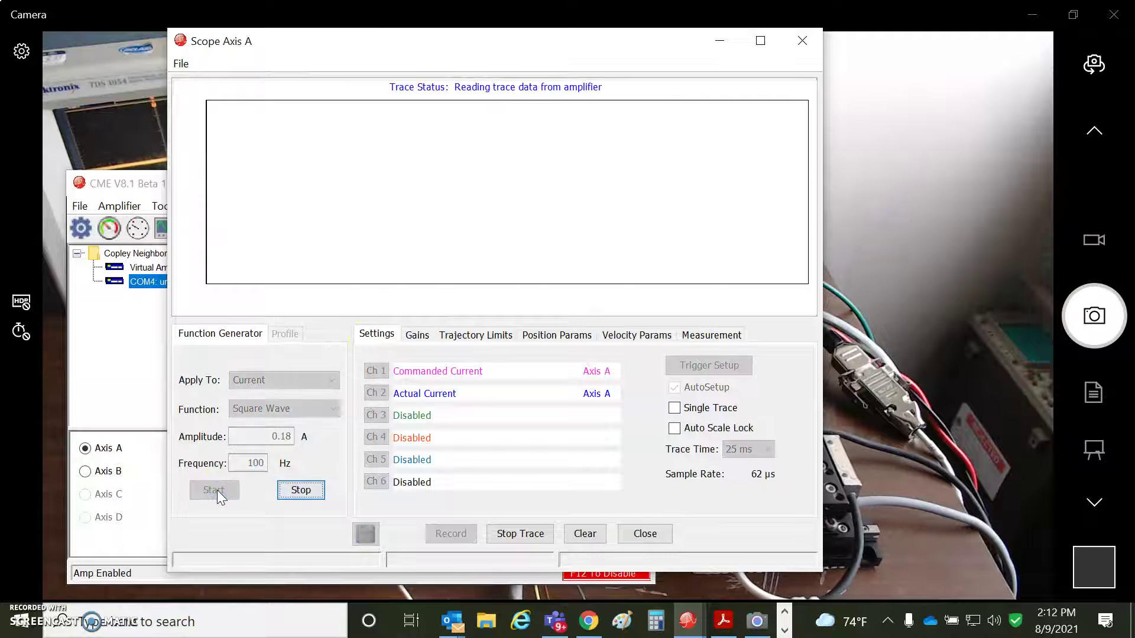
click(294, 492)
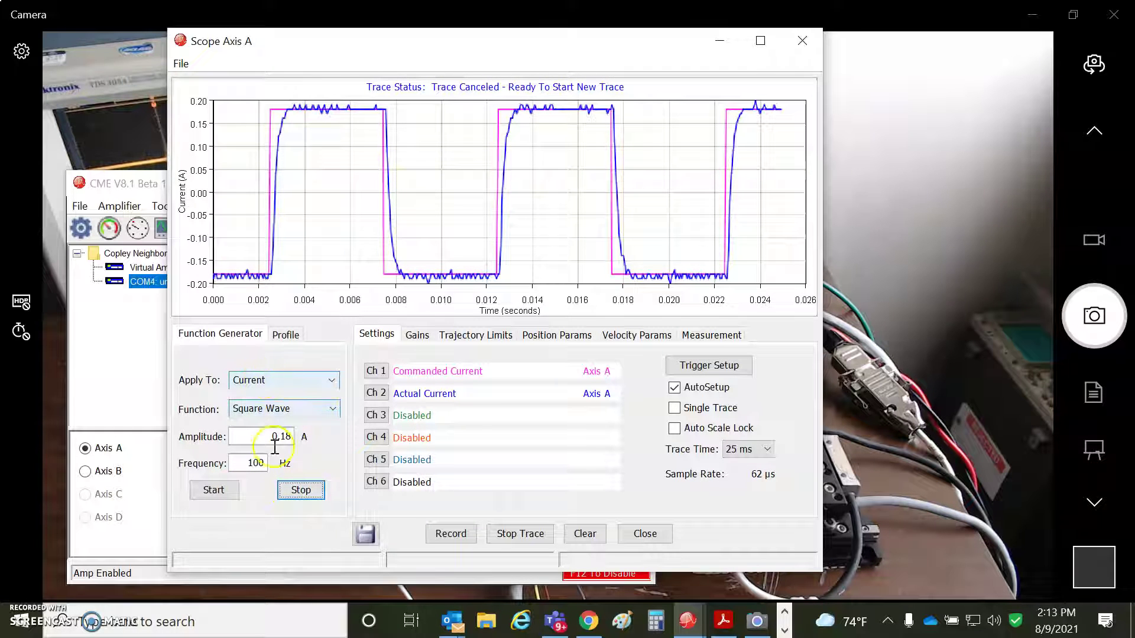
Re-enable jogging and jog the stage positive again to -3.13 mm.
click(124, 184)
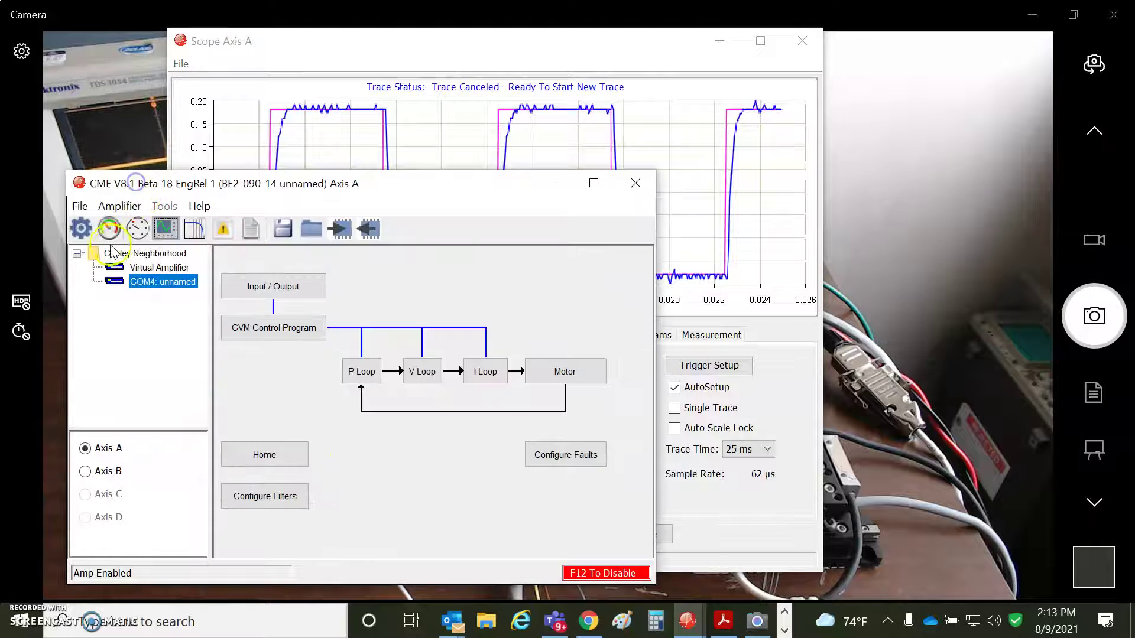
click(108, 229)
click(486, 505)
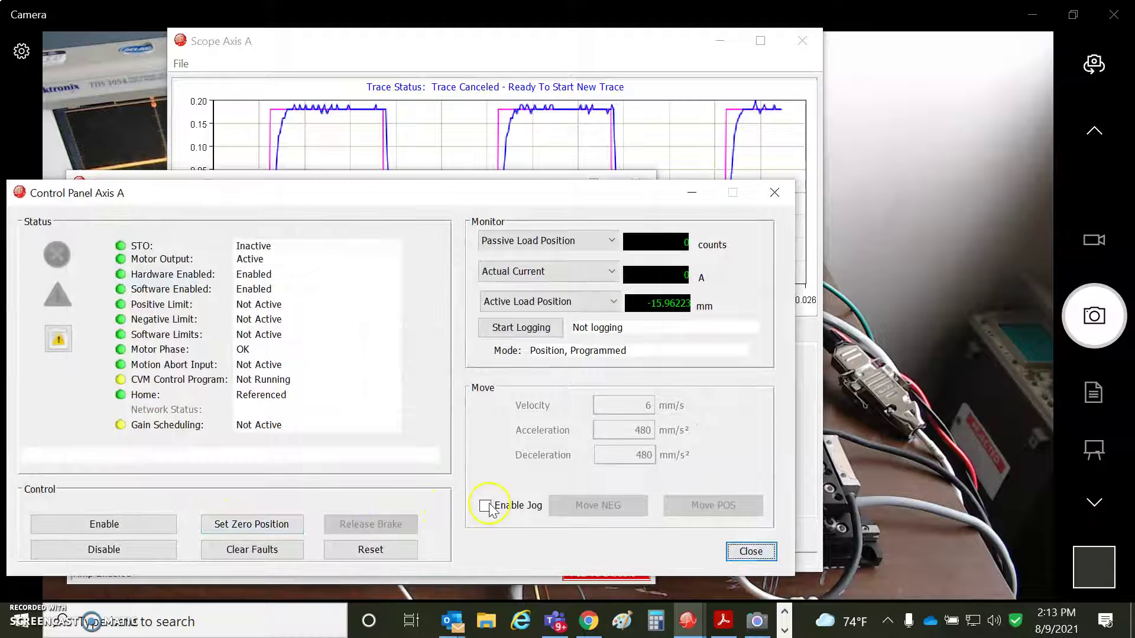
click(700, 506)
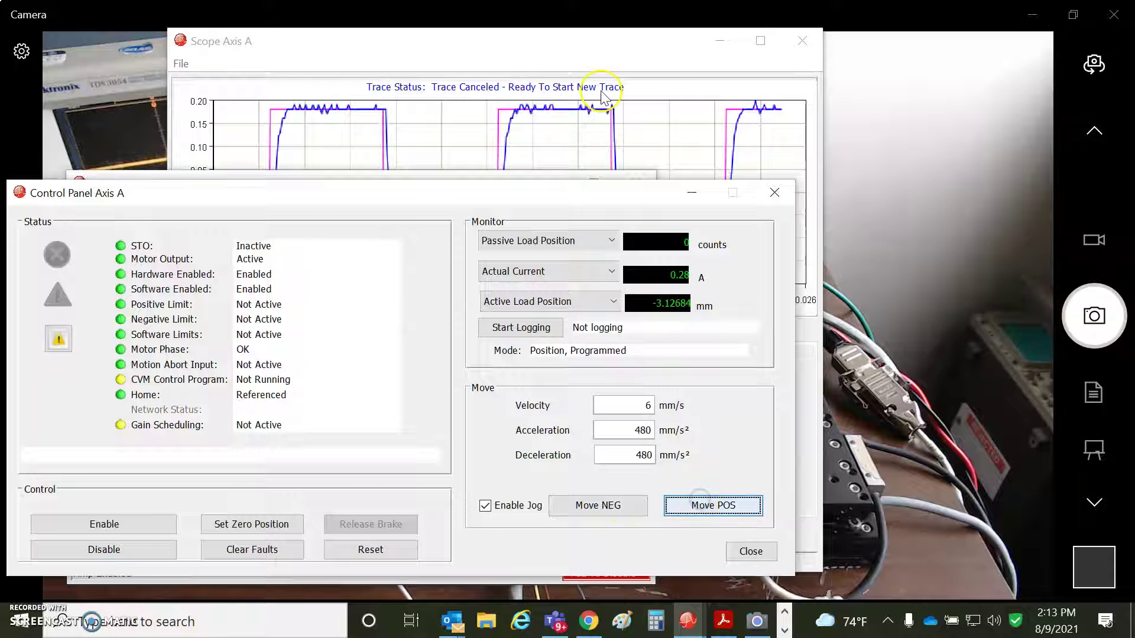
Apply the scope's function generator to velocity with a 3 Hz frequency.
click(761, 192)
drag(597, 45, 398, 27)
click(101, 355)
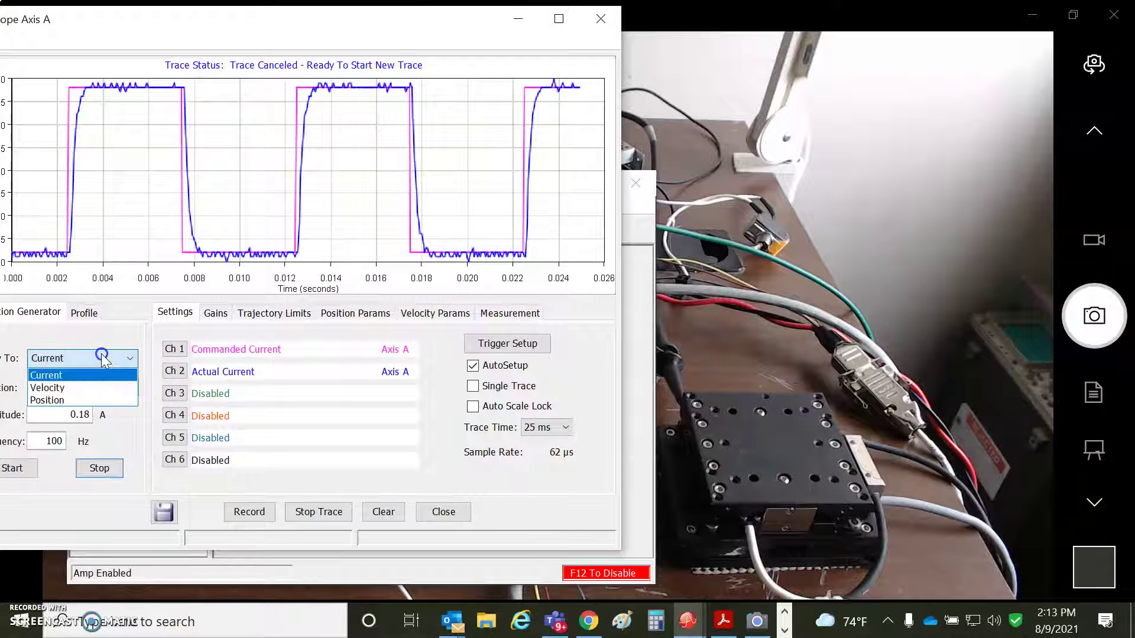
click(47, 388)
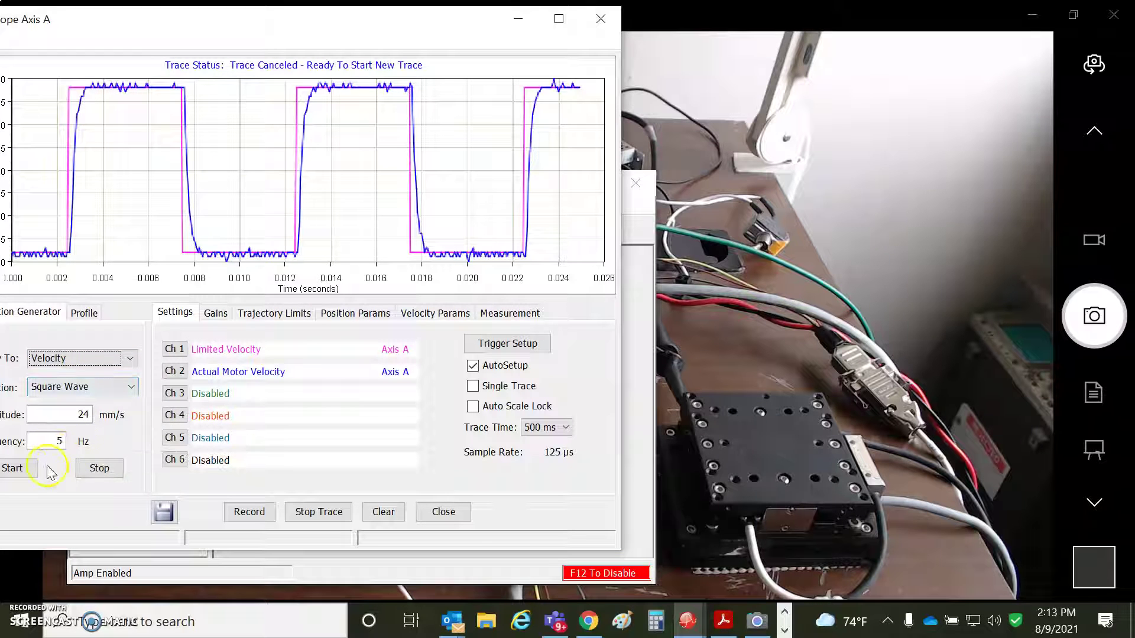
click(47, 444)
double_click(59, 441)
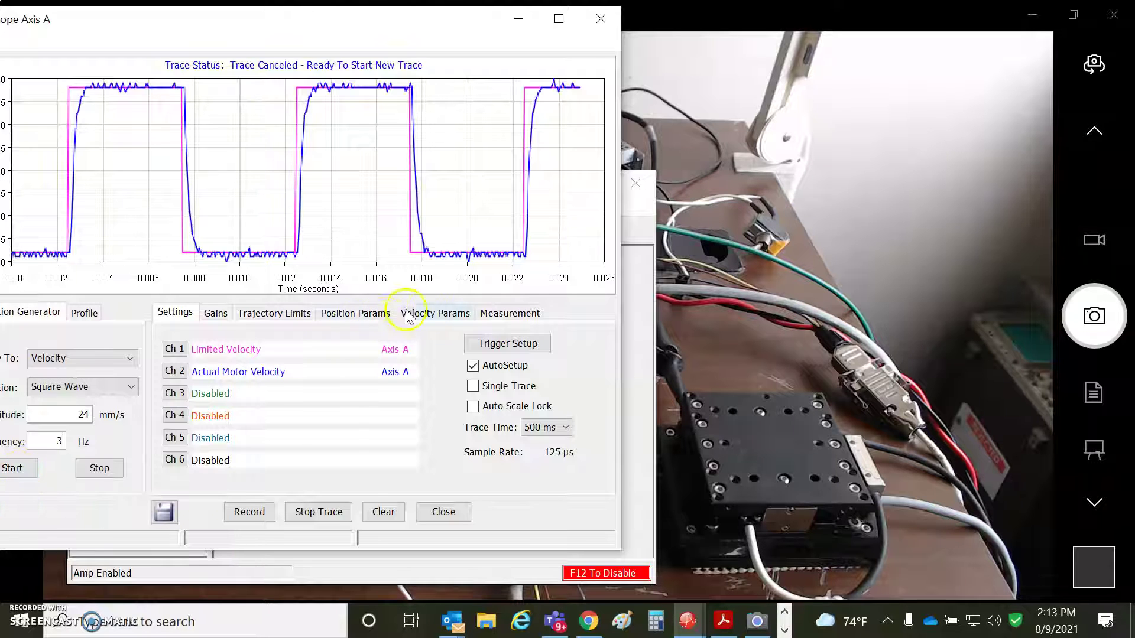
Check velocity parameters and gains, then capture a 500 ms, 24 mm/s velocity trace.
click(429, 312)
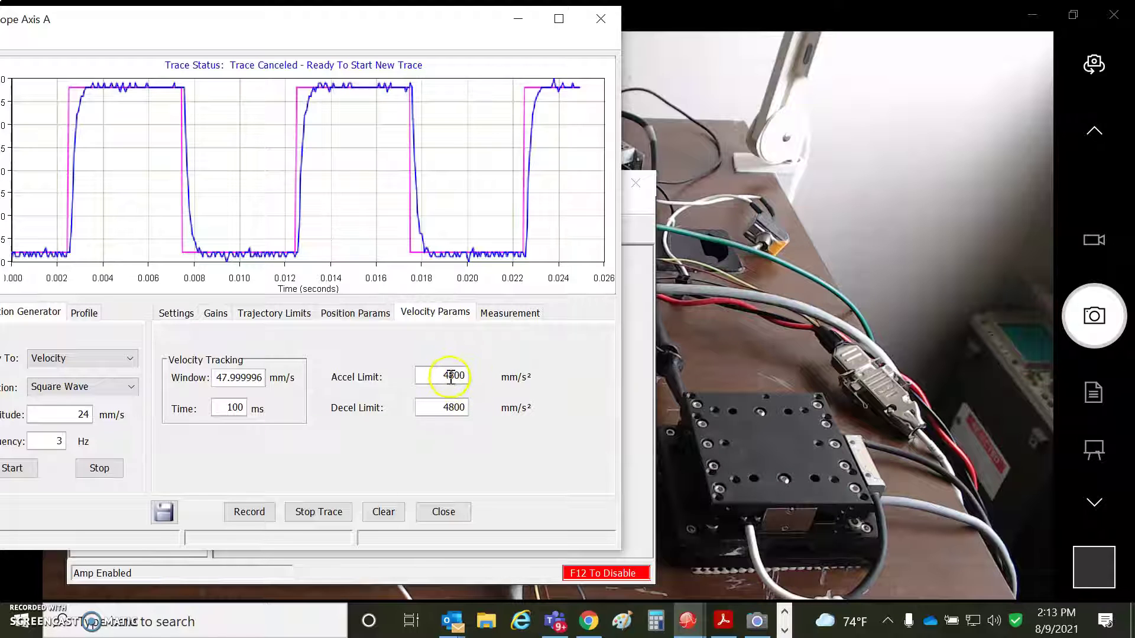
click(215, 314)
click(175, 313)
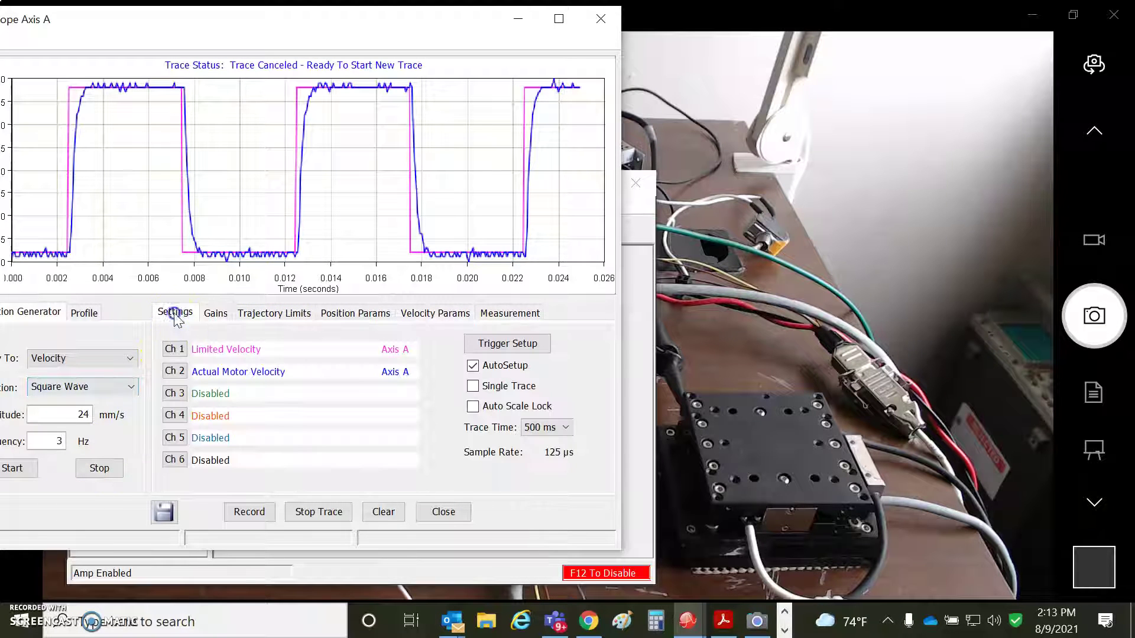
click(17, 468)
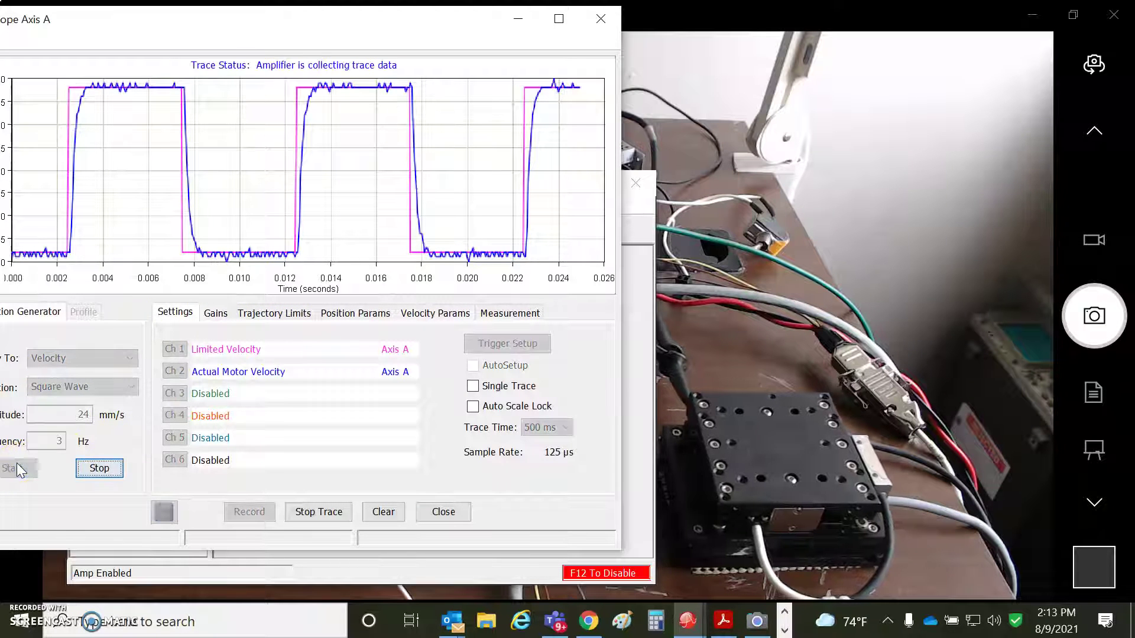
click(319, 514)
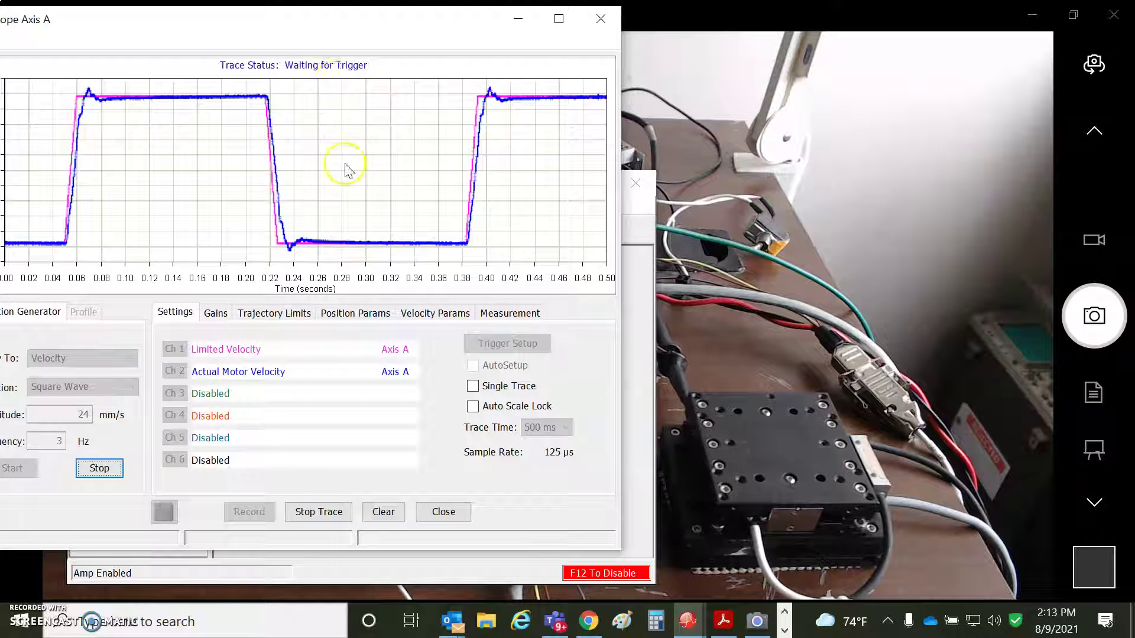
click(341, 519)
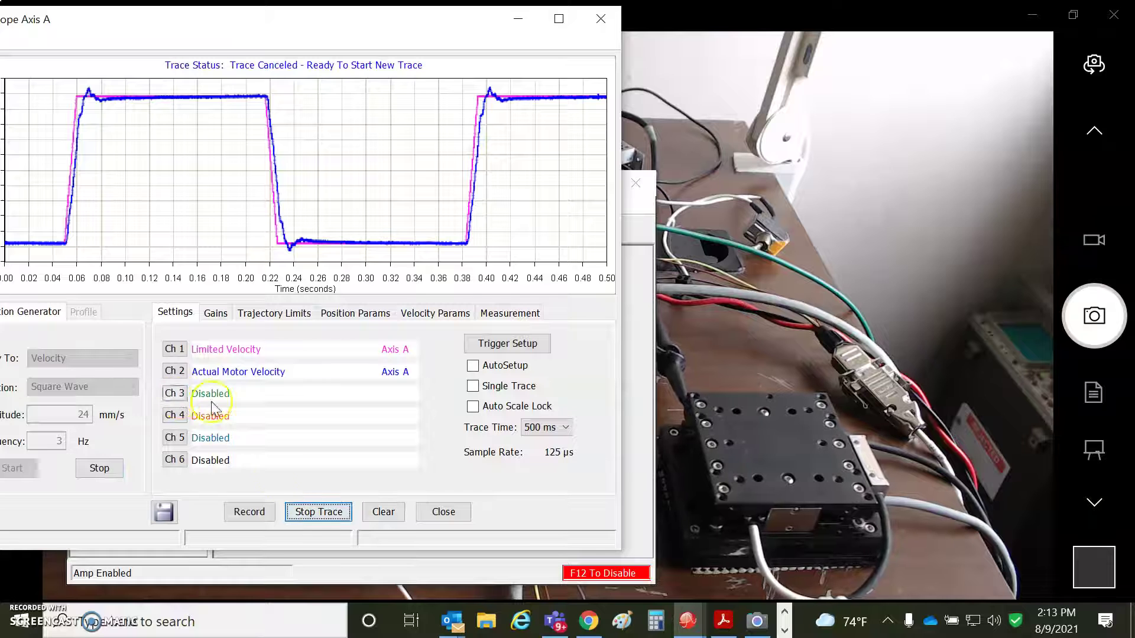
Add Actual Current as channel 3 and record a new velocity square-wave trace.
click(175, 393)
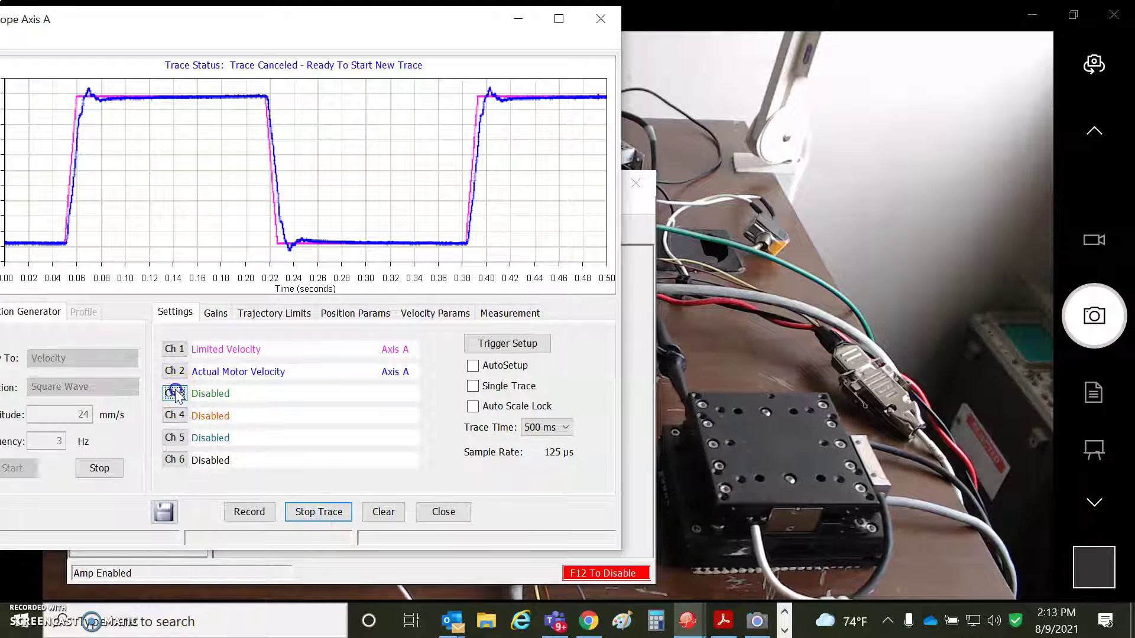
click(240, 336)
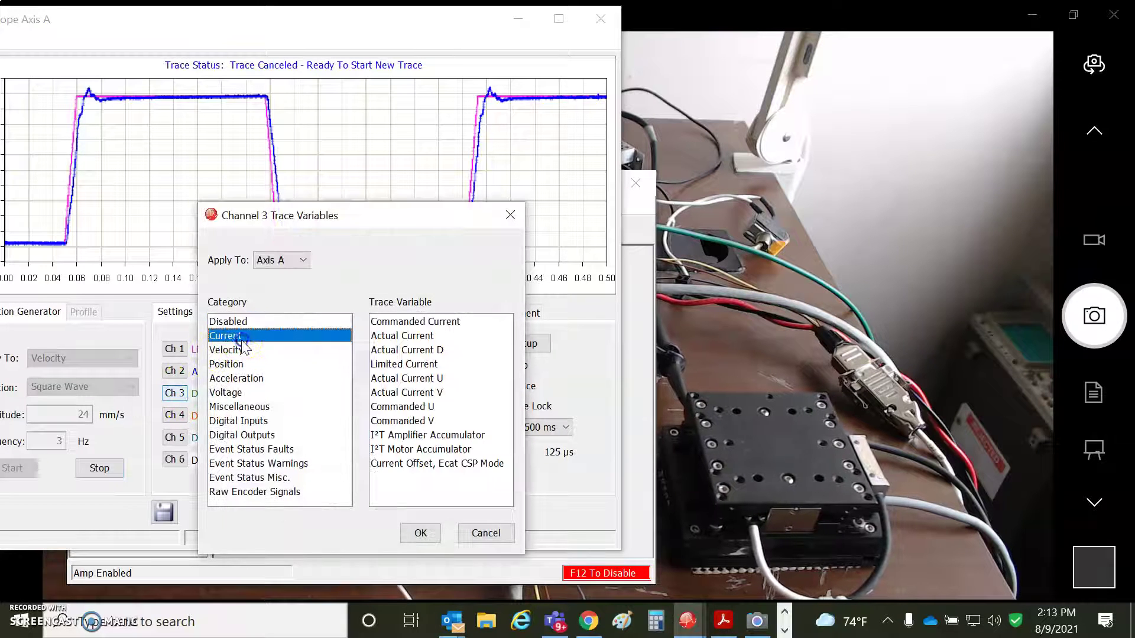
click(395, 336)
click(421, 534)
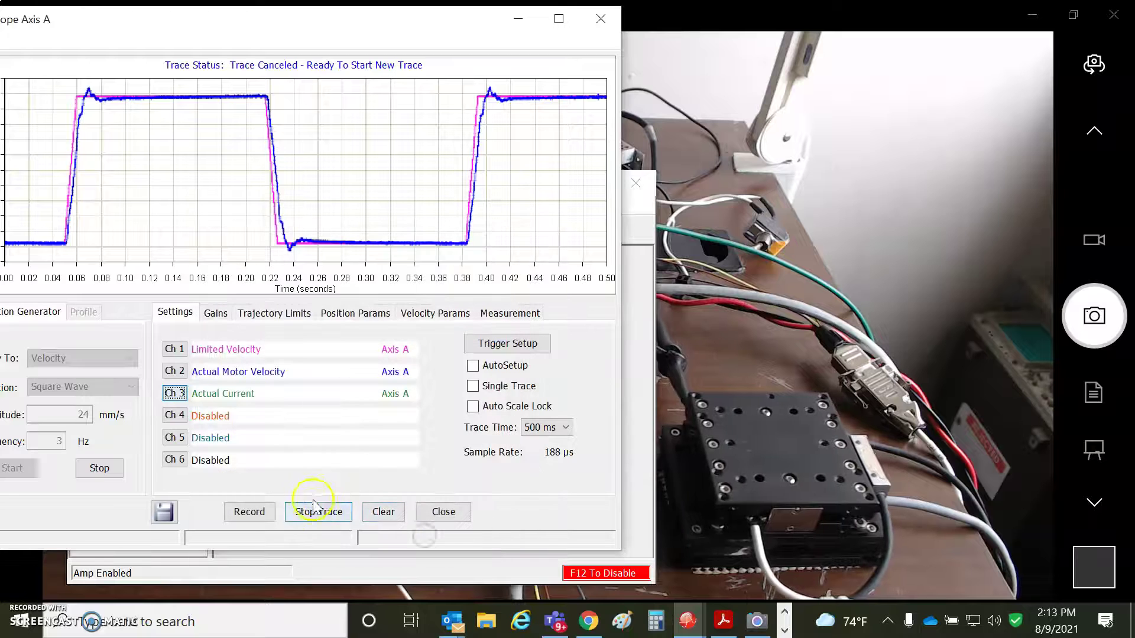
click(266, 516)
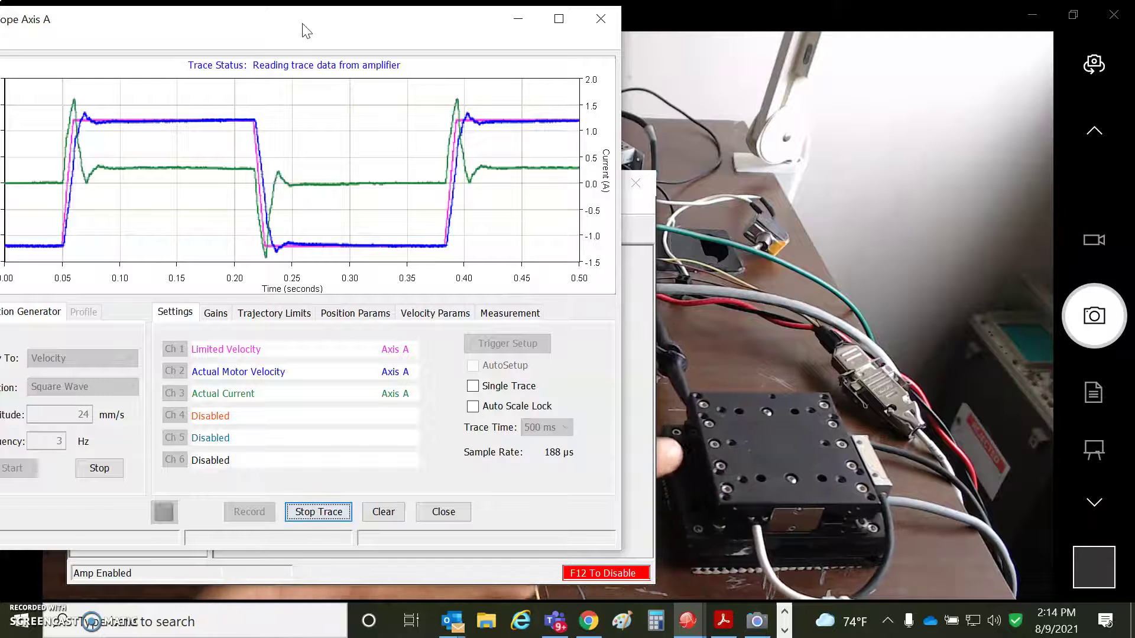
drag(306, 31, 638, 26)
Stop the generator and set a 520192-count profile move with automatic trace setup.
click(426, 466)
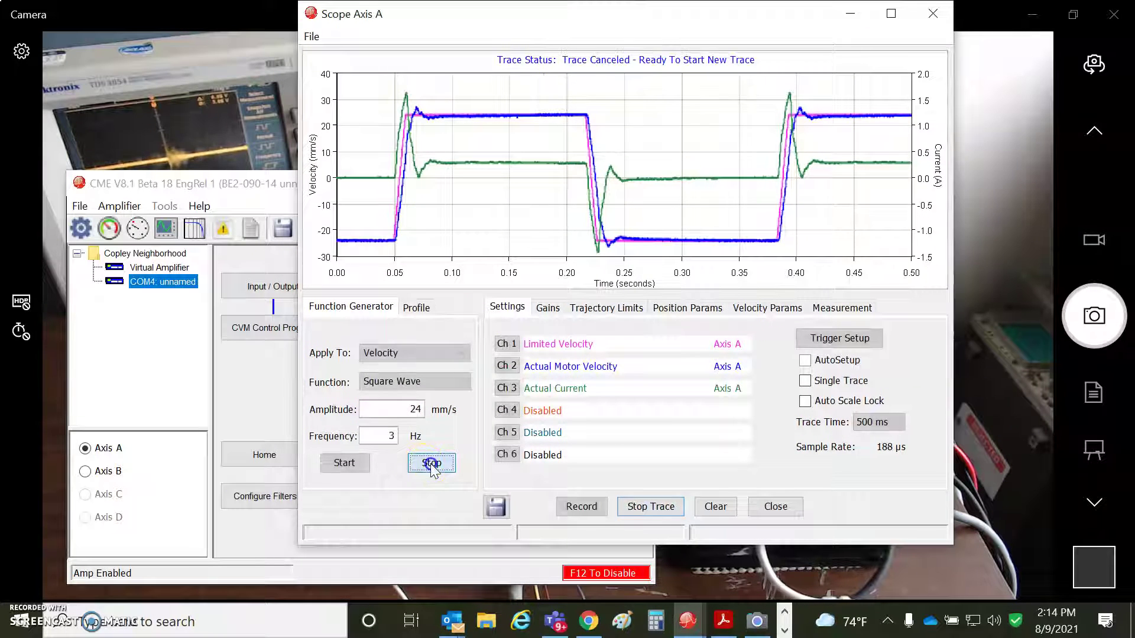
click(414, 305)
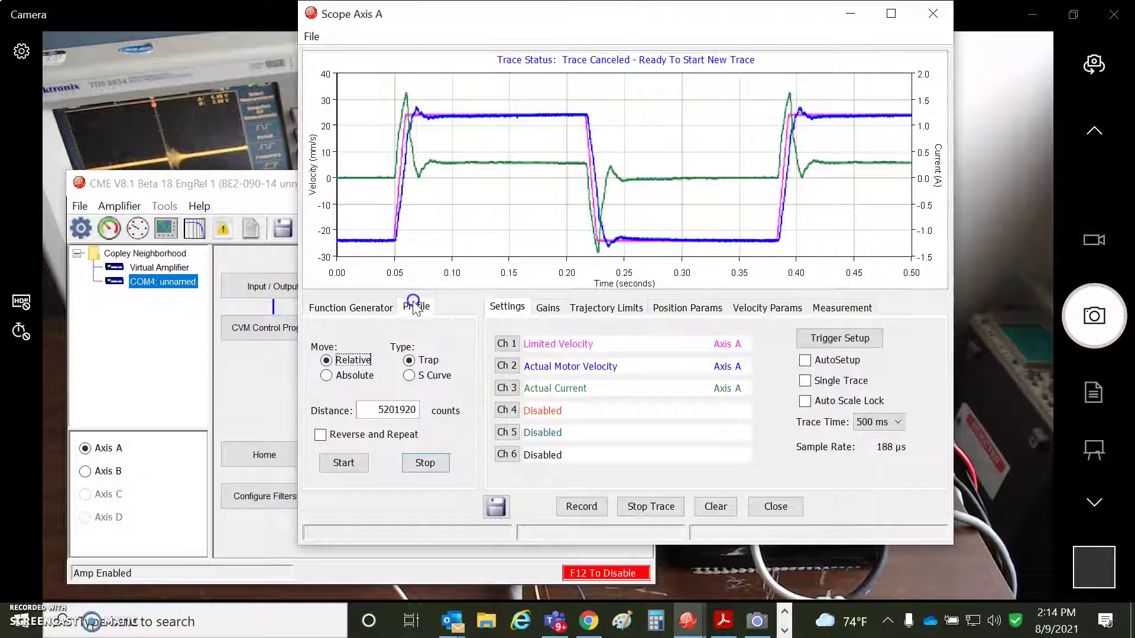
click(416, 411)
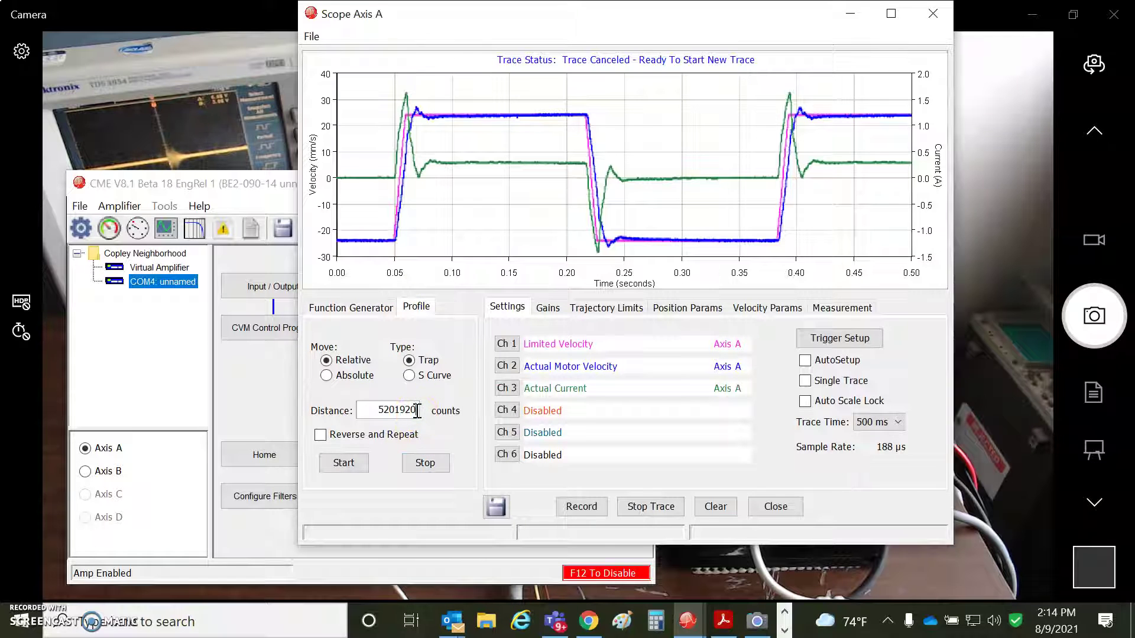
key(BackSpace)
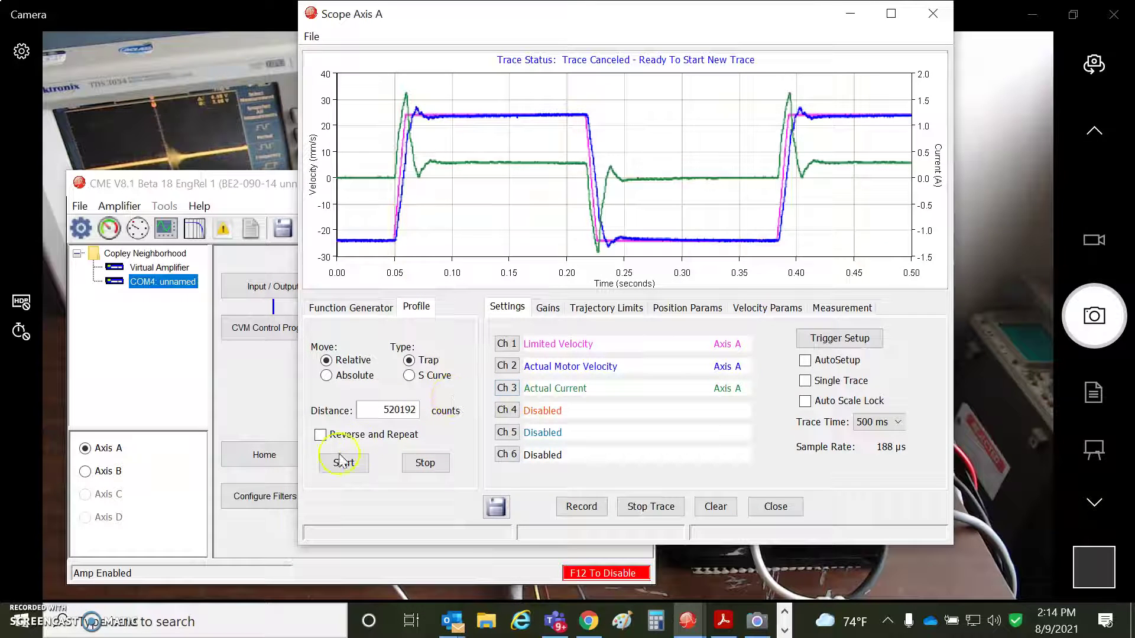
click(805, 360)
click(419, 409)
text(0)
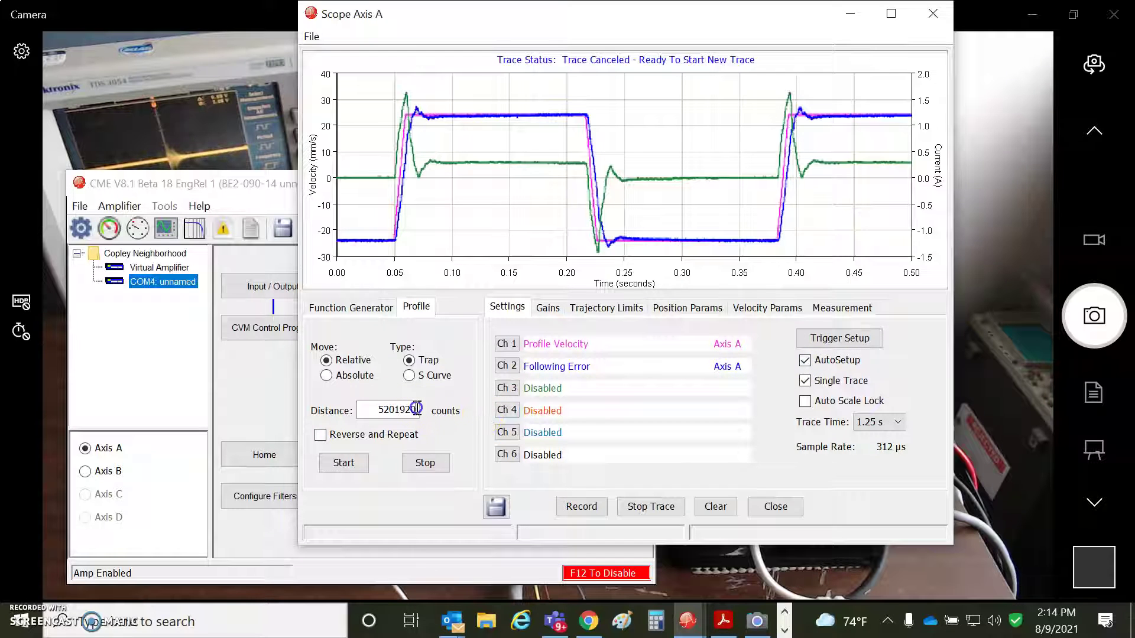
key(BackSpace)
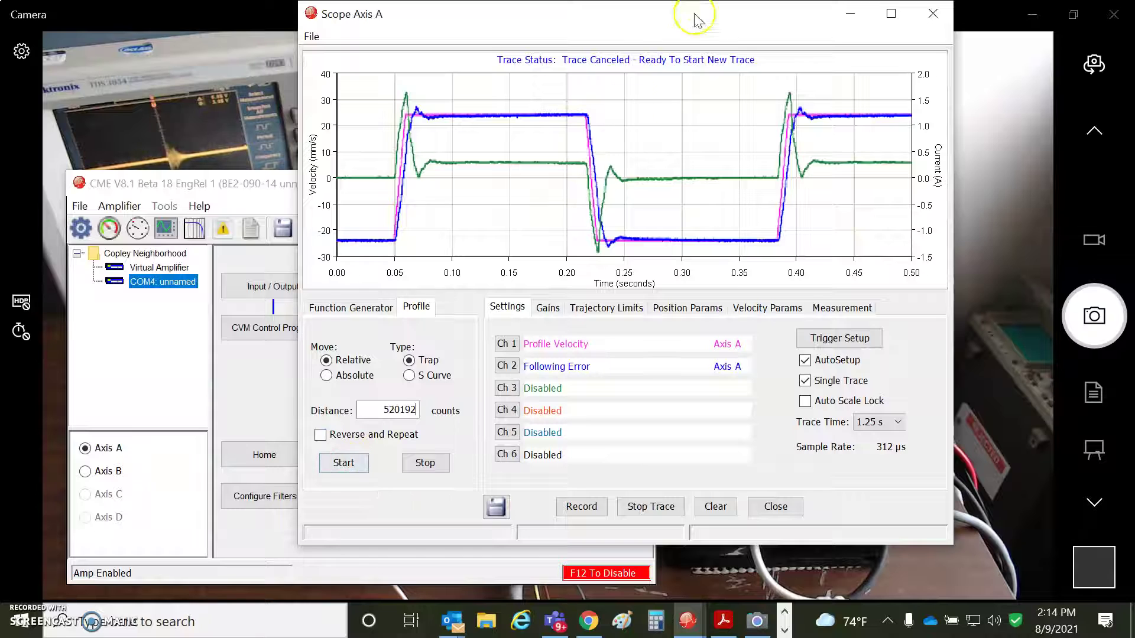
drag(702, 17, 433, 20)
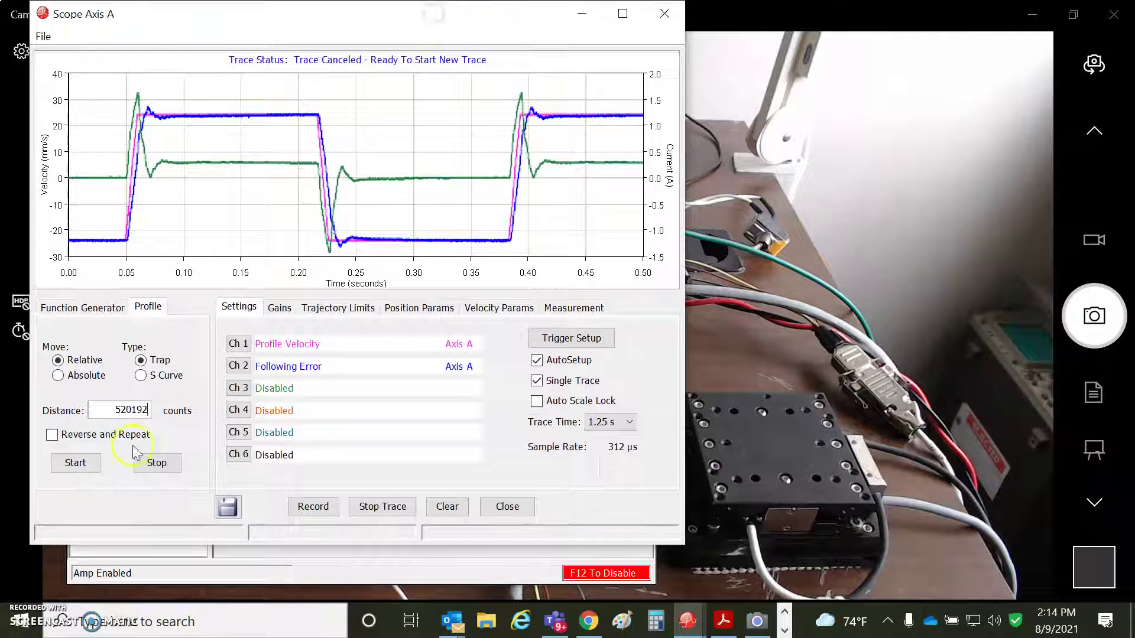
Run the move as reversing and repeating, then zoom into its velocity trace.
click(52, 434)
click(80, 465)
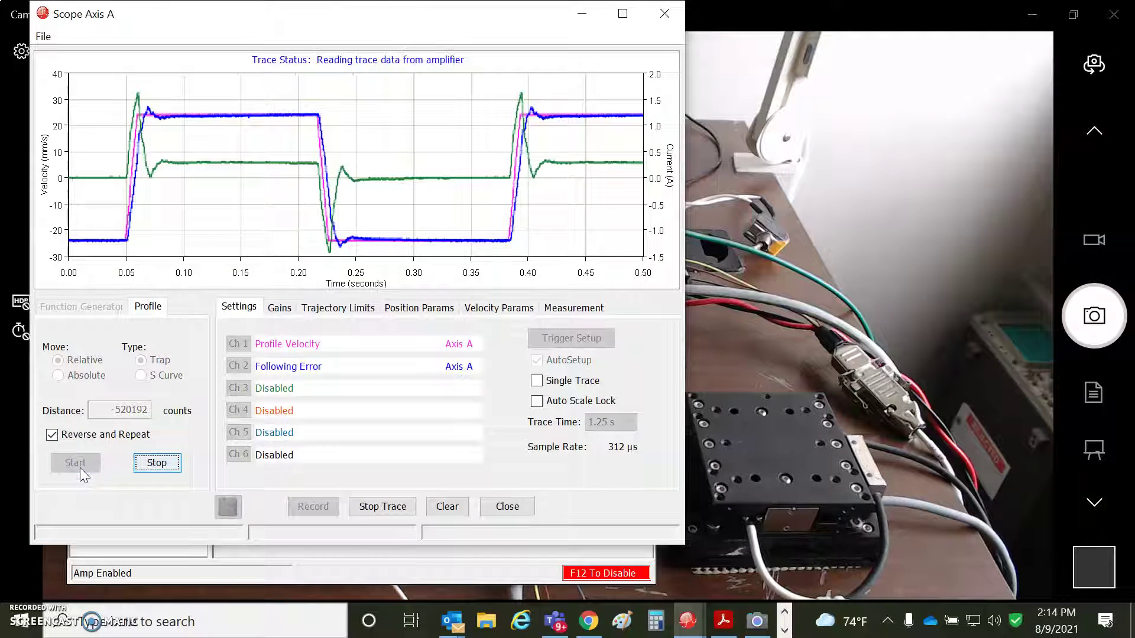
click(280, 308)
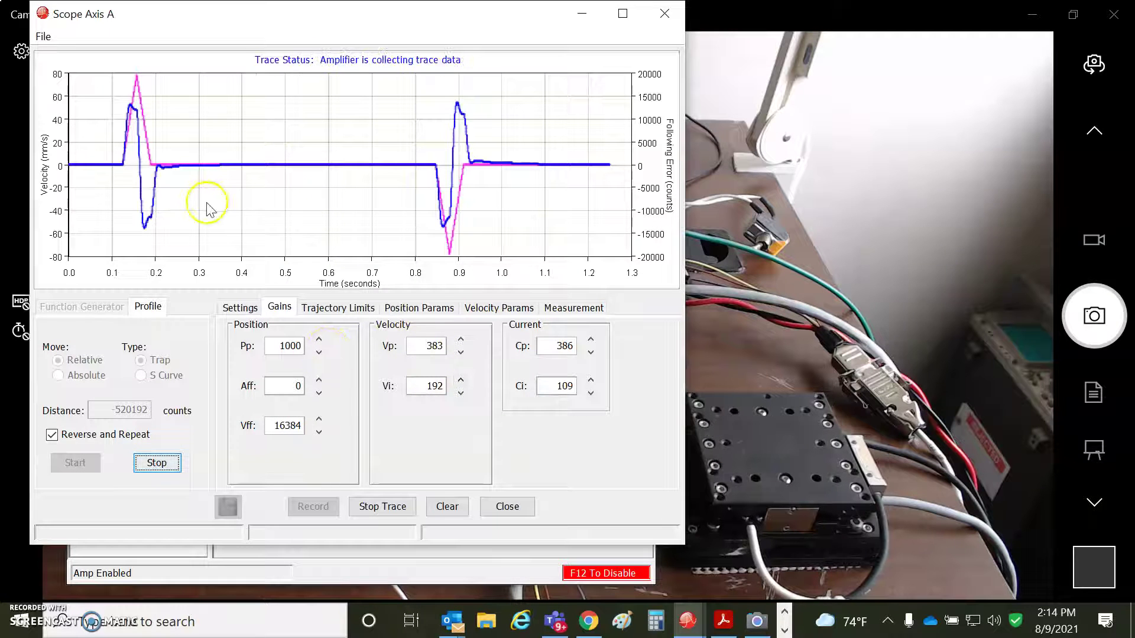
drag(151, 162, 269, 180)
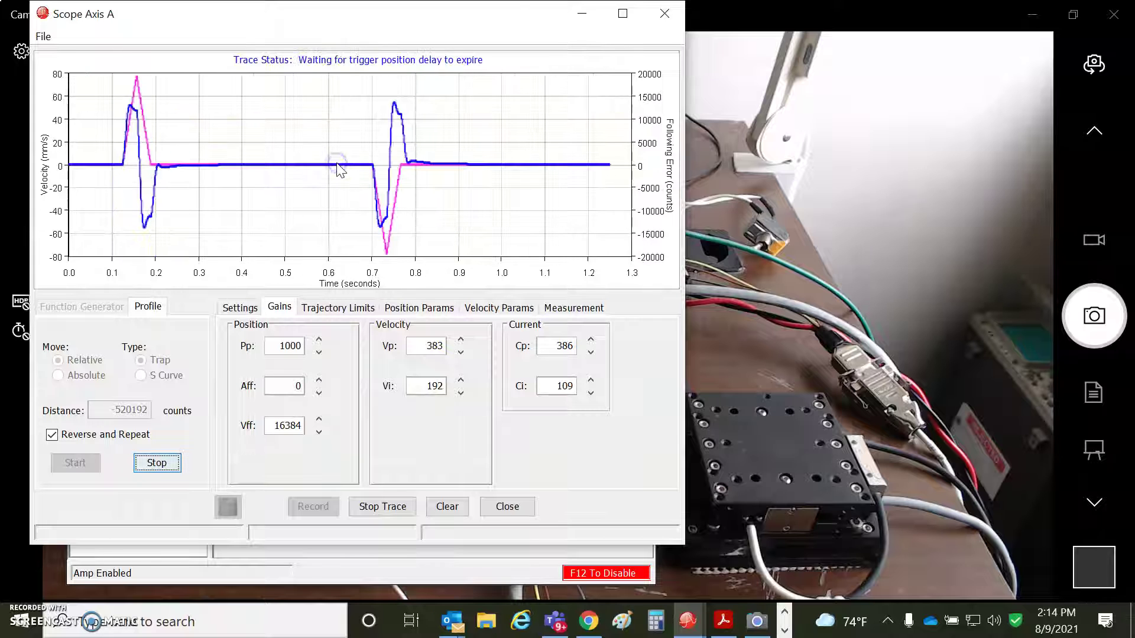
Close the axis A scope and open the setup for axis B.
click(665, 14)
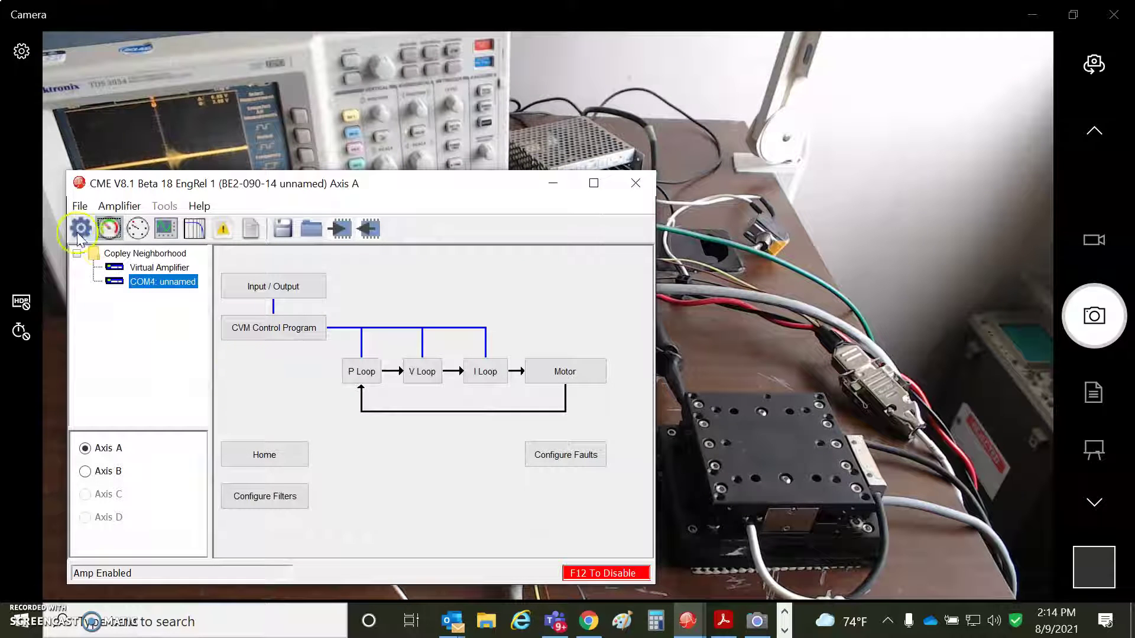
click(88, 475)
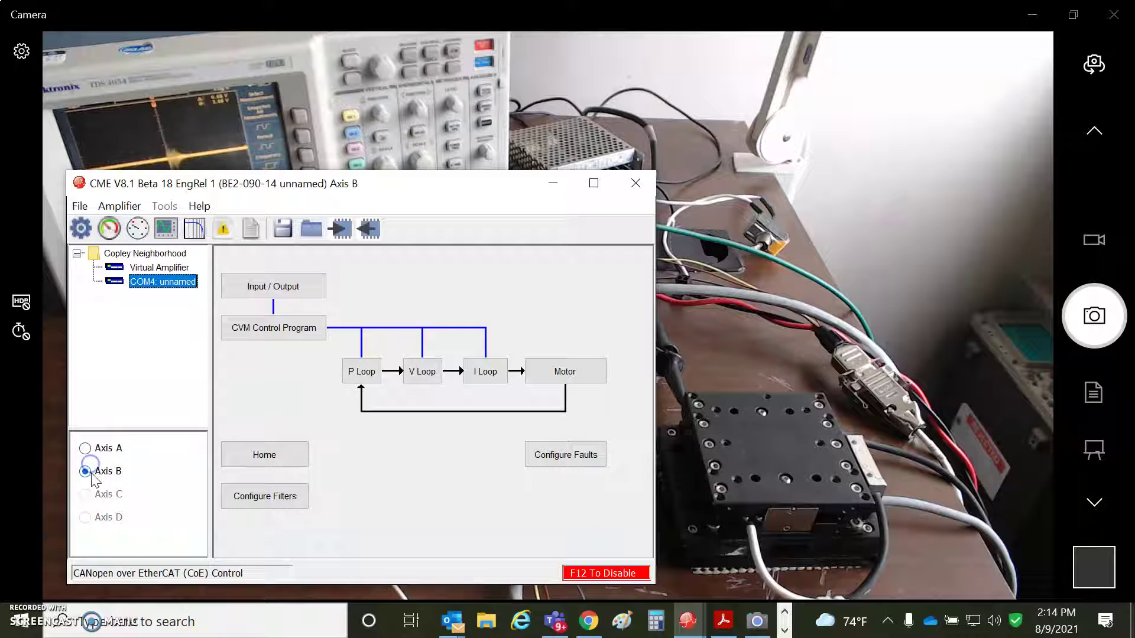
click(77, 237)
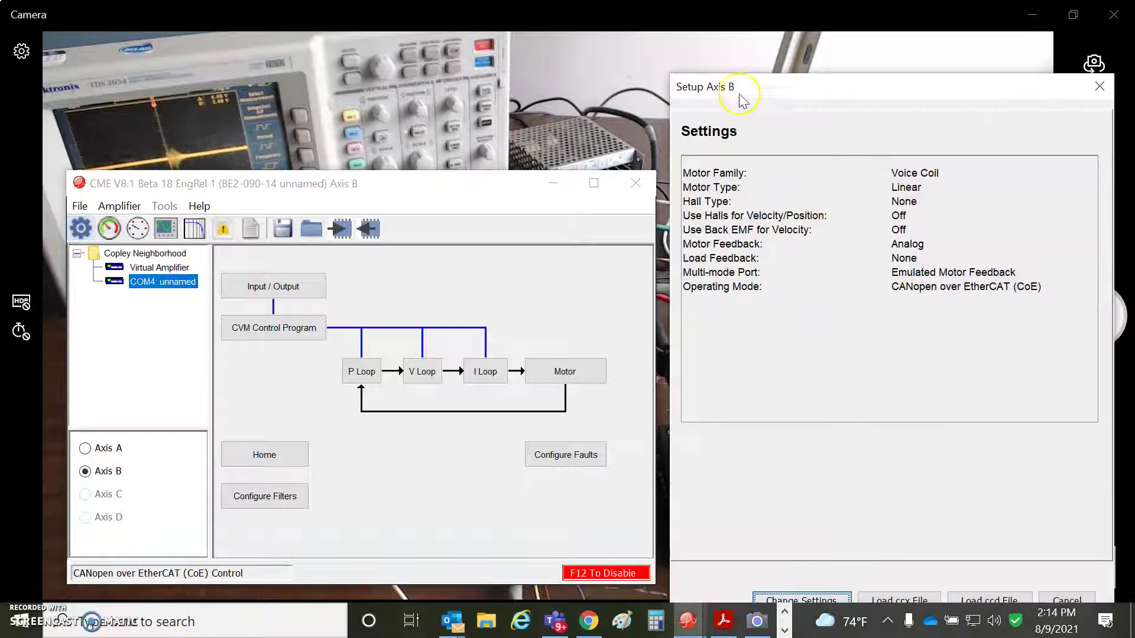
drag(794, 83, 391, 83)
Save axis B's voice-coil, linear, analog-feedback, position-mode setup to flash, accepting amplifier disable.
click(392, 597)
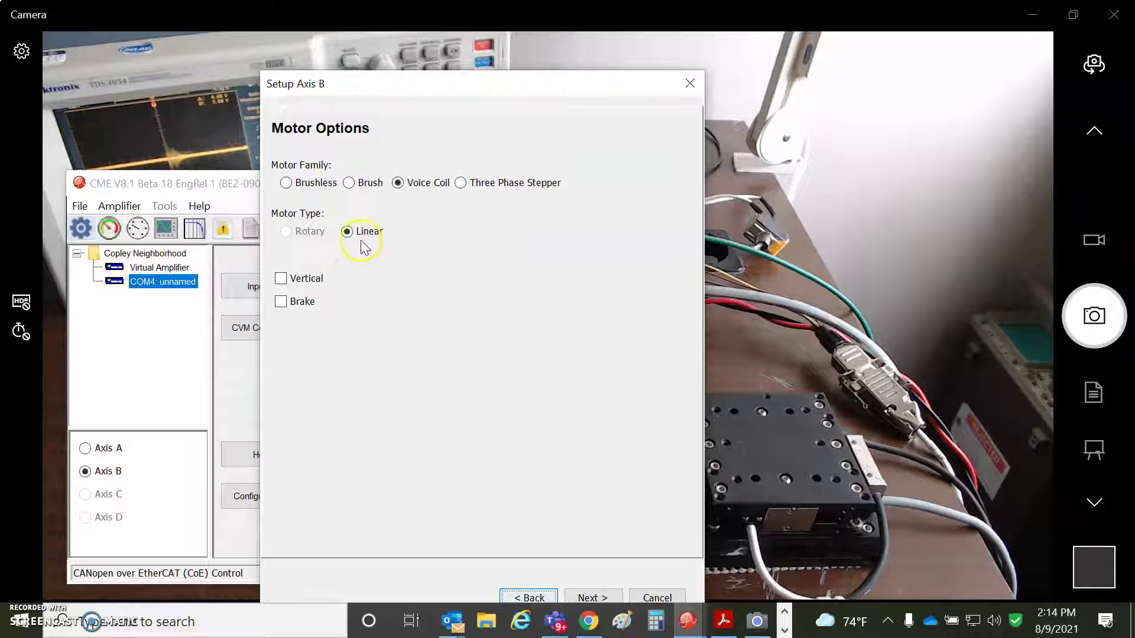
click(600, 601)
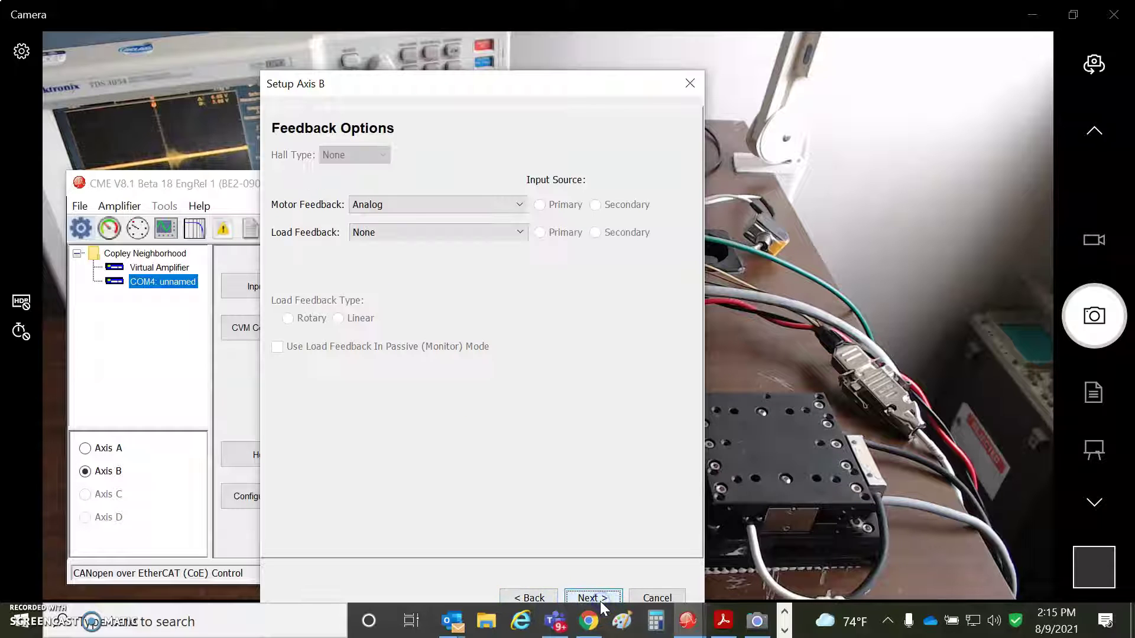
click(601, 601)
click(601, 601)
click(601, 601)
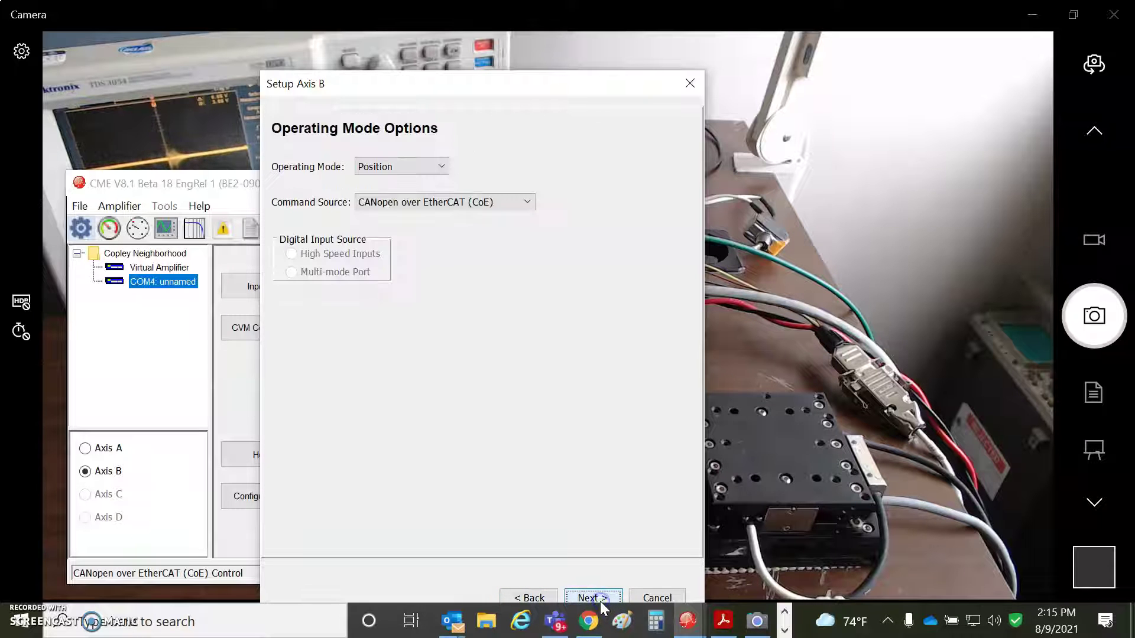
click(600, 601)
click(601, 602)
click(328, 426)
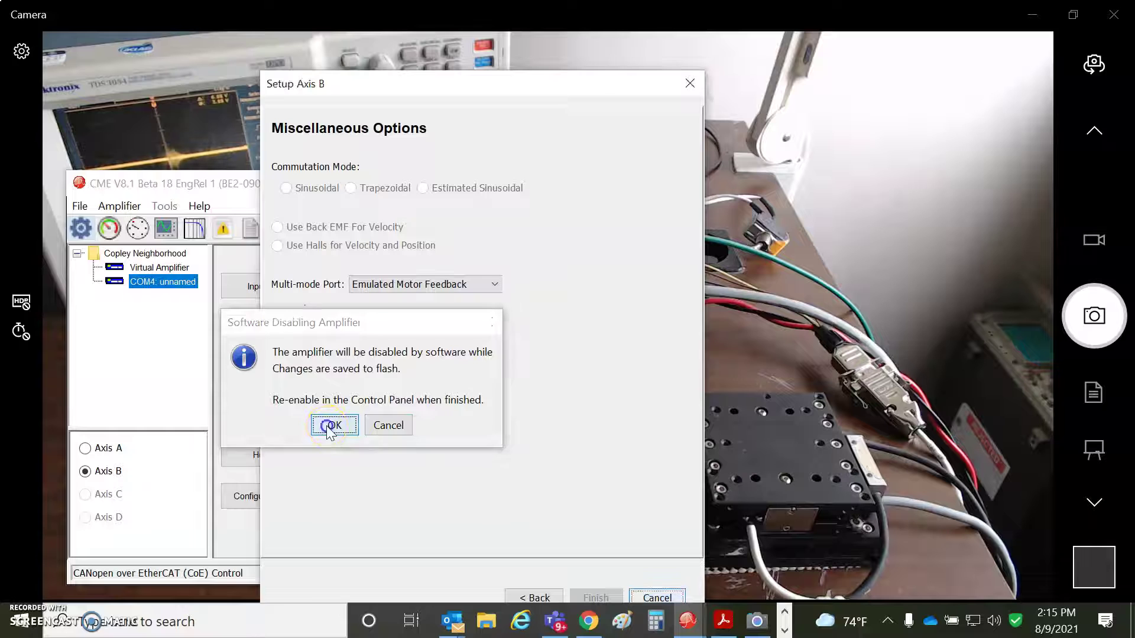
click(357, 409)
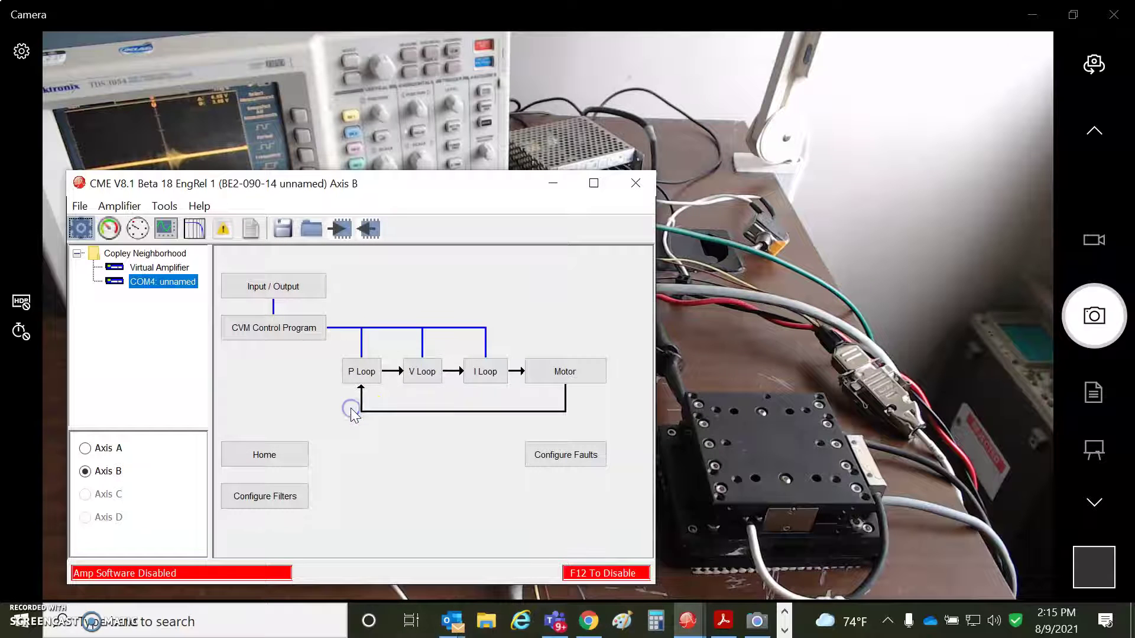
click(542, 378)
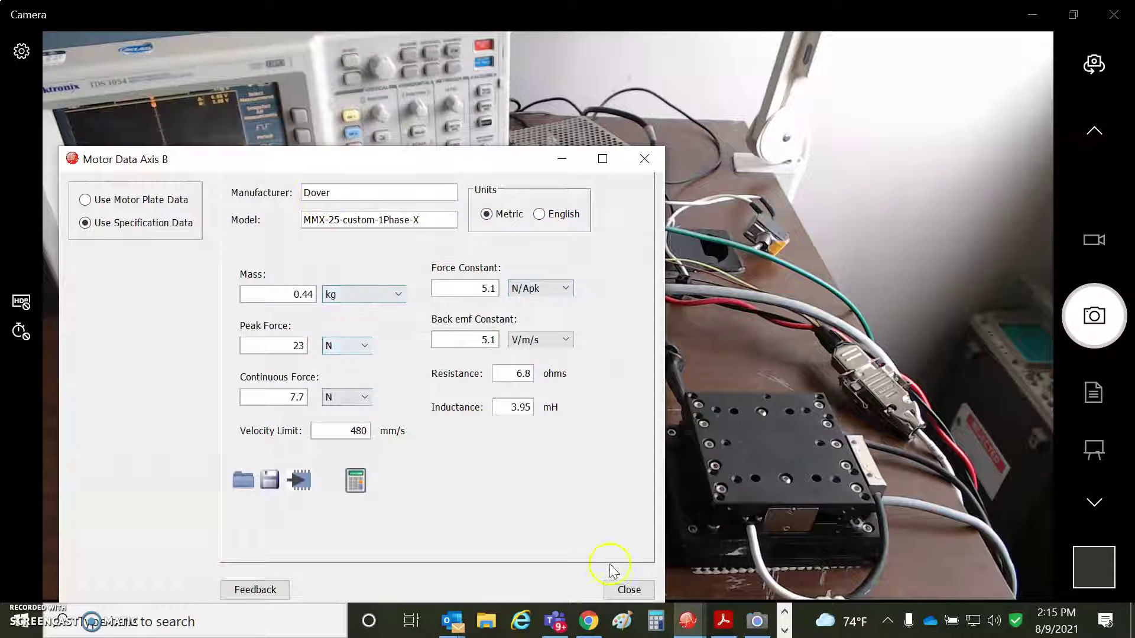
click(629, 589)
click(426, 371)
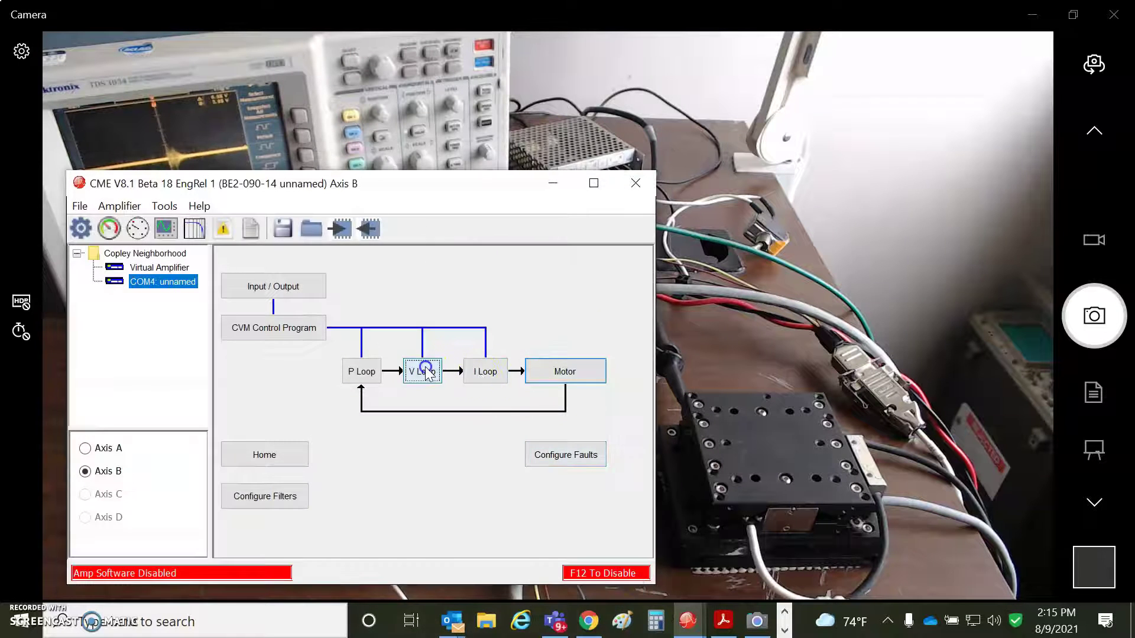
click(968, 432)
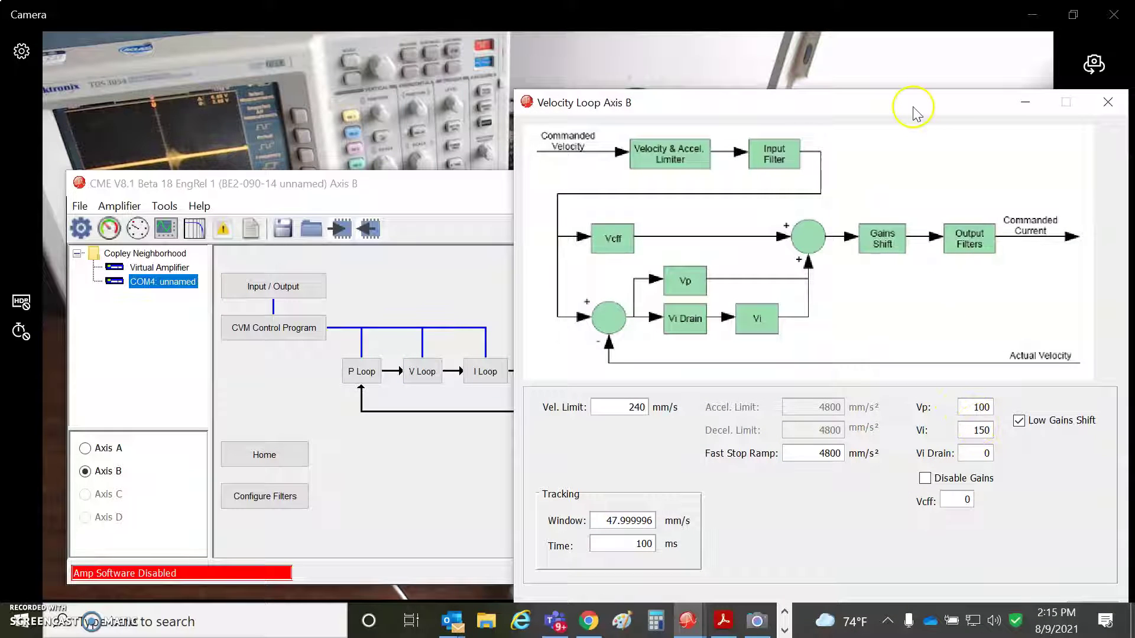
drag(916, 109, 778, 101)
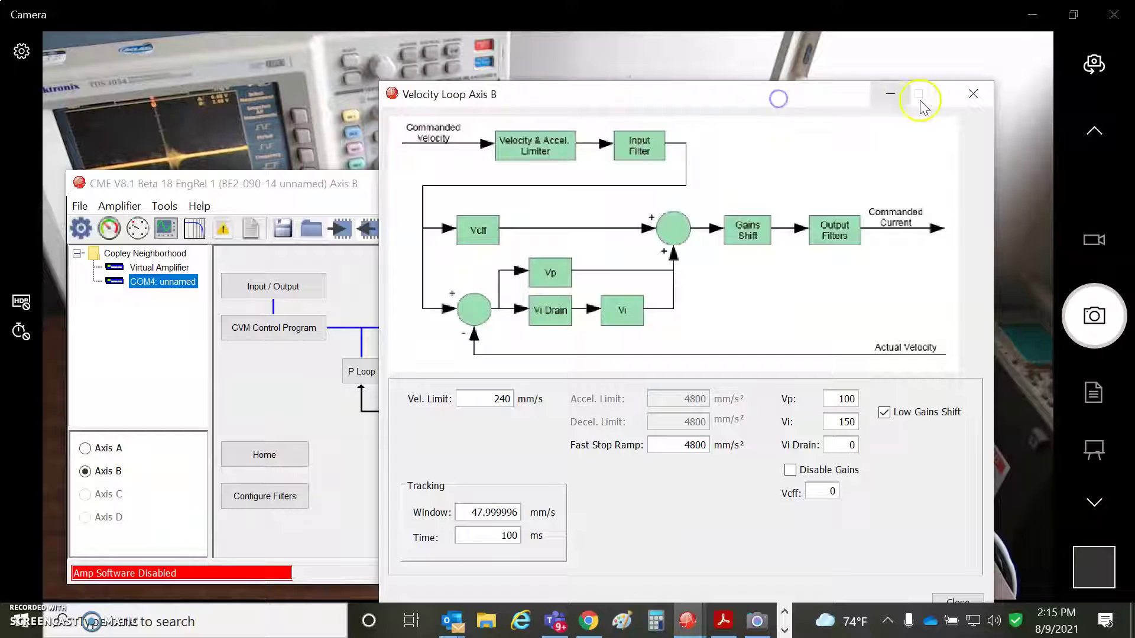
click(978, 95)
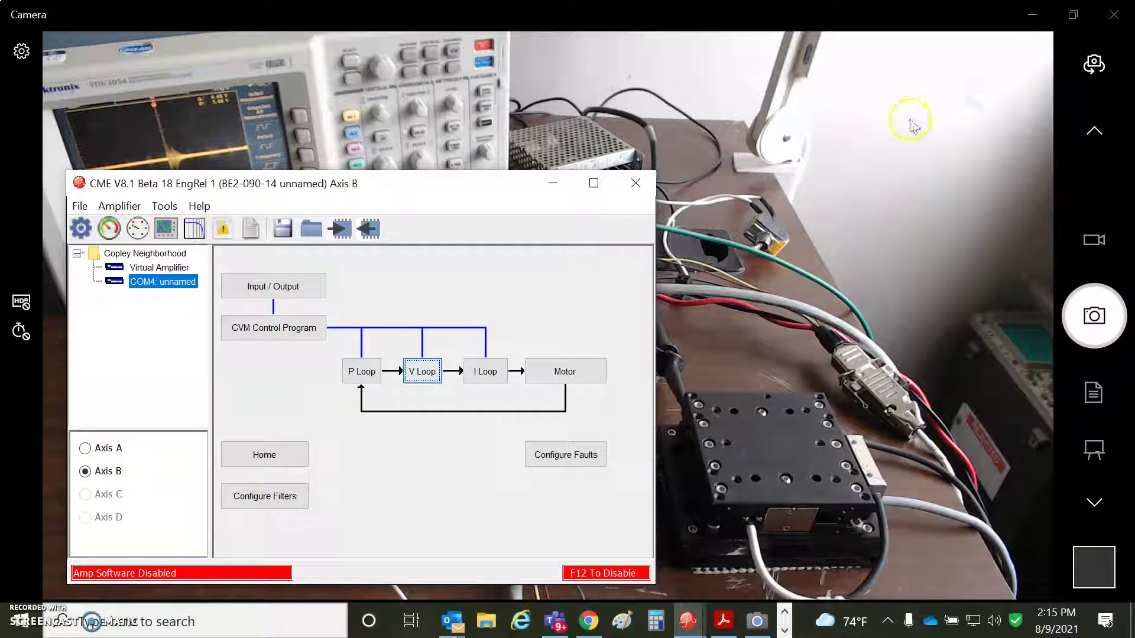
click(492, 371)
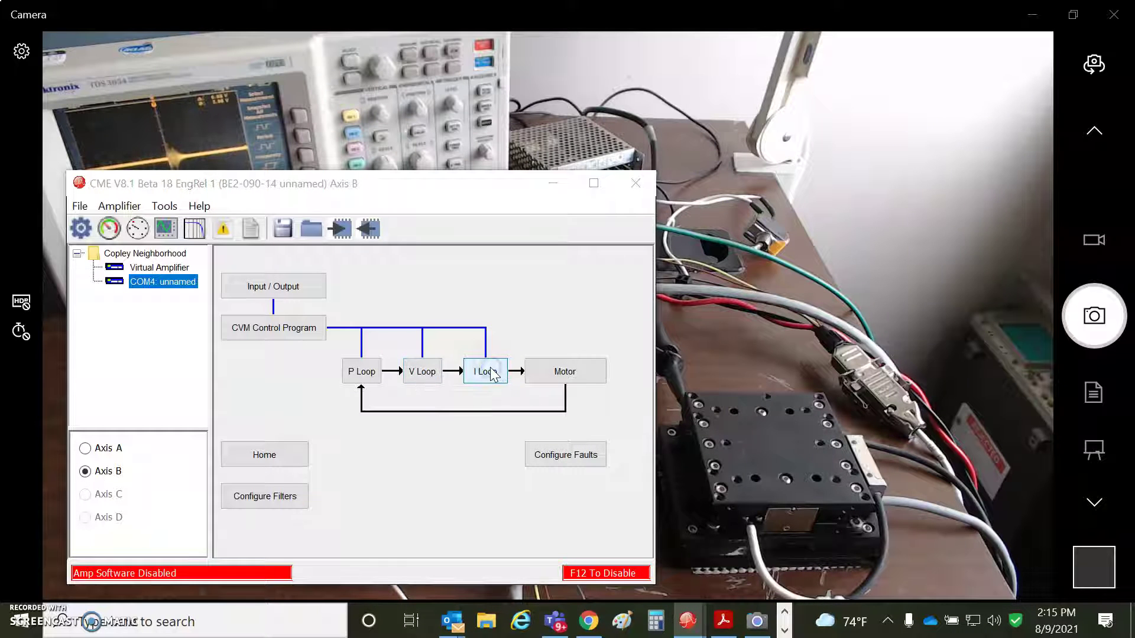
click(361, 372)
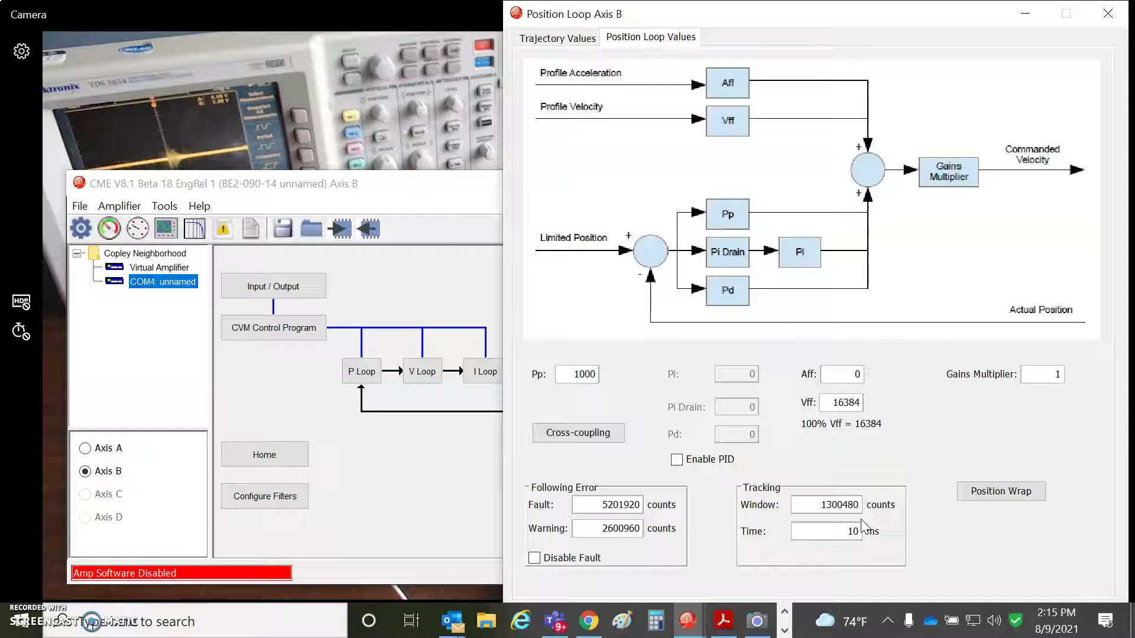
click(850, 522)
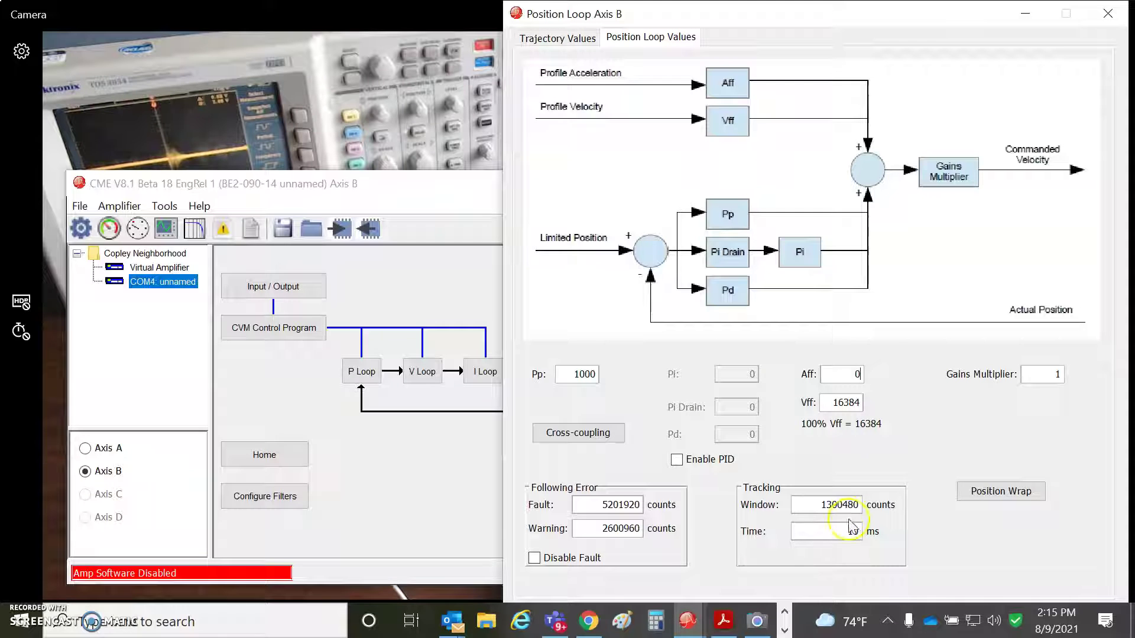
click(822, 502)
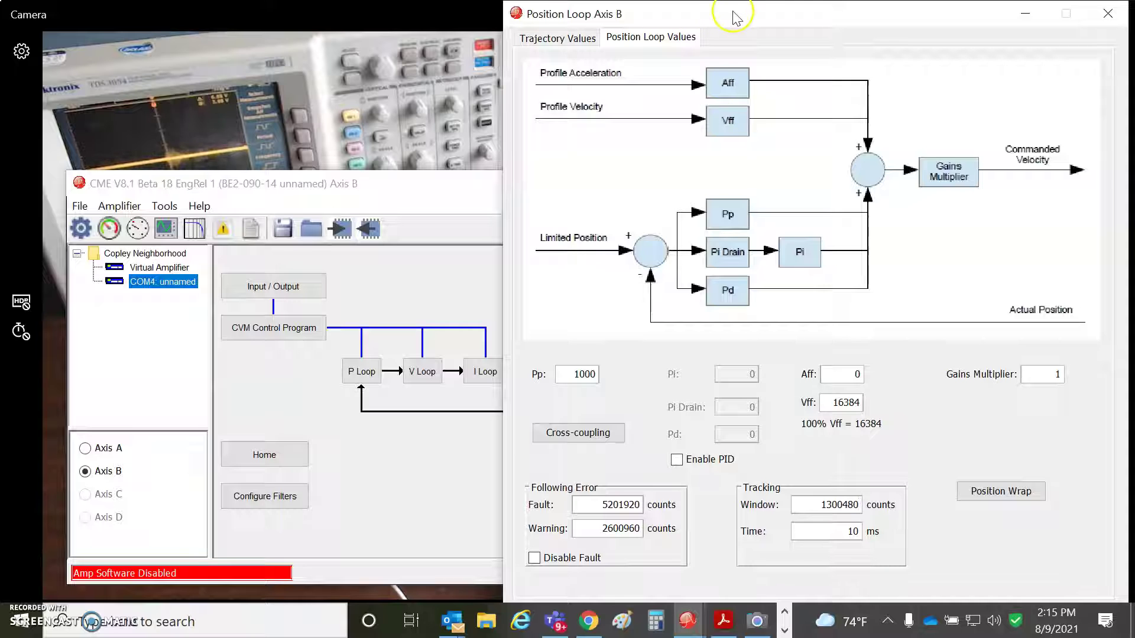
drag(733, 18, 560, 20)
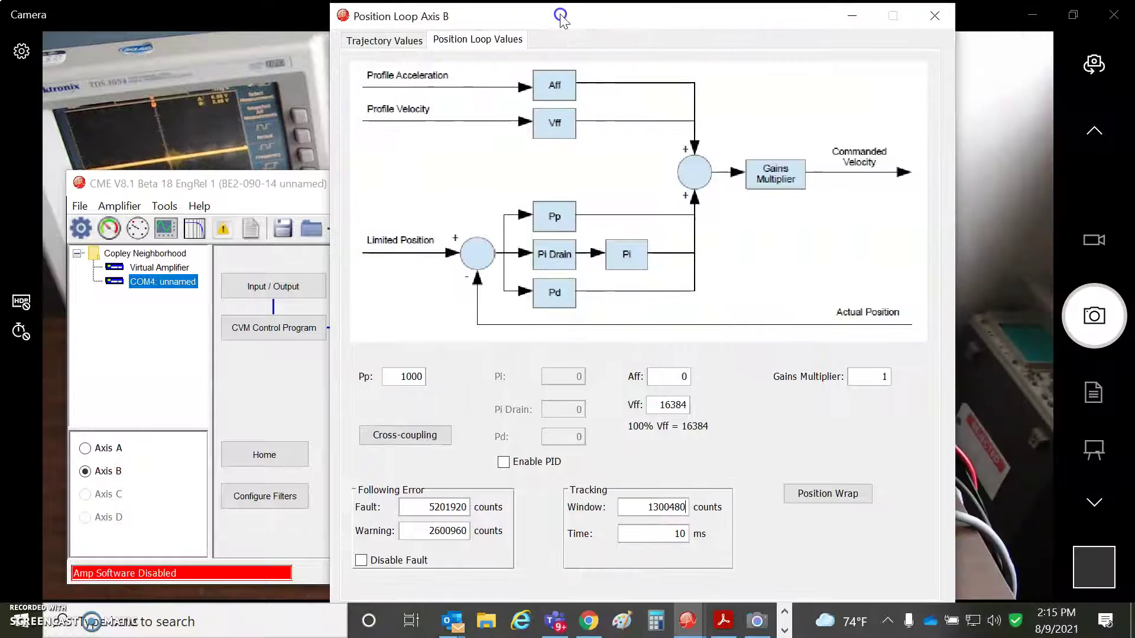
click(934, 16)
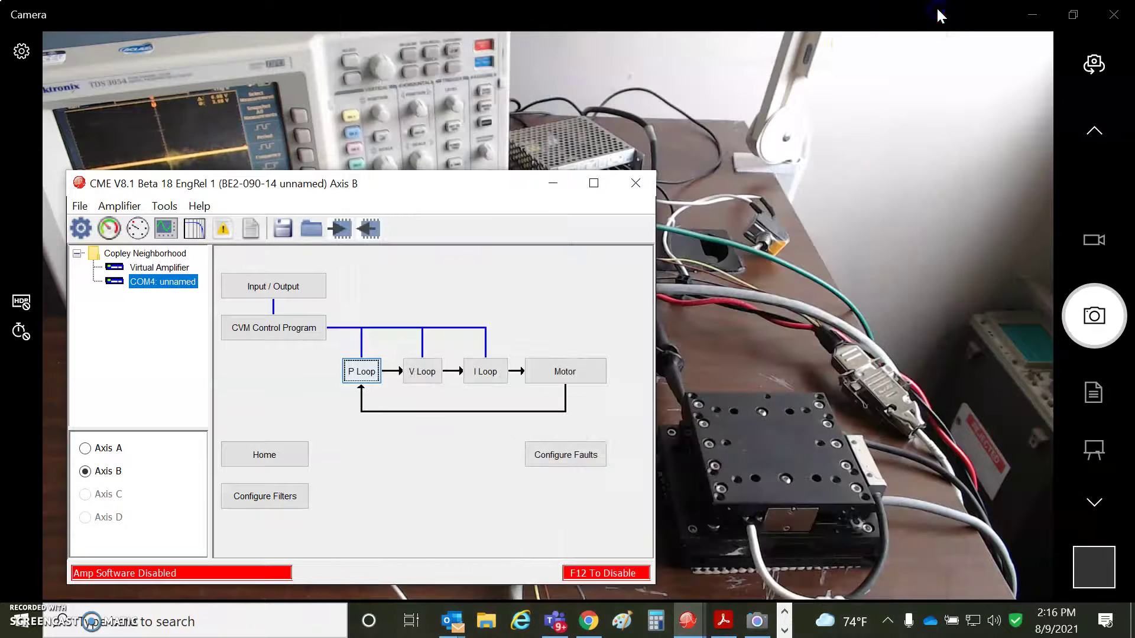
drag(399, 195, 419, 185)
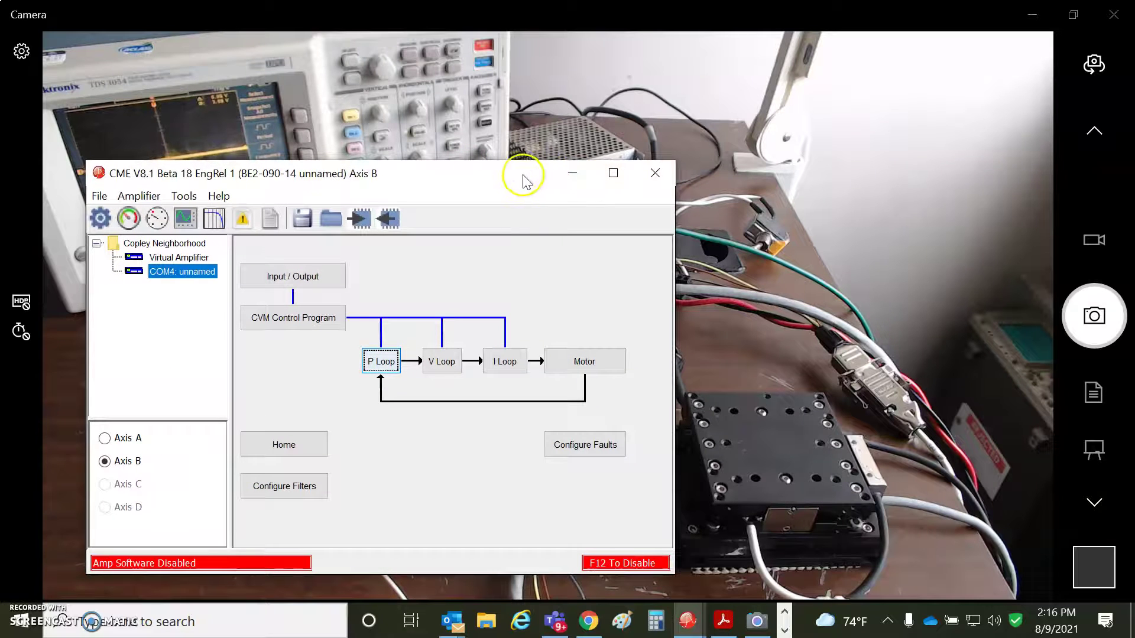
drag(522, 176, 499, 177)
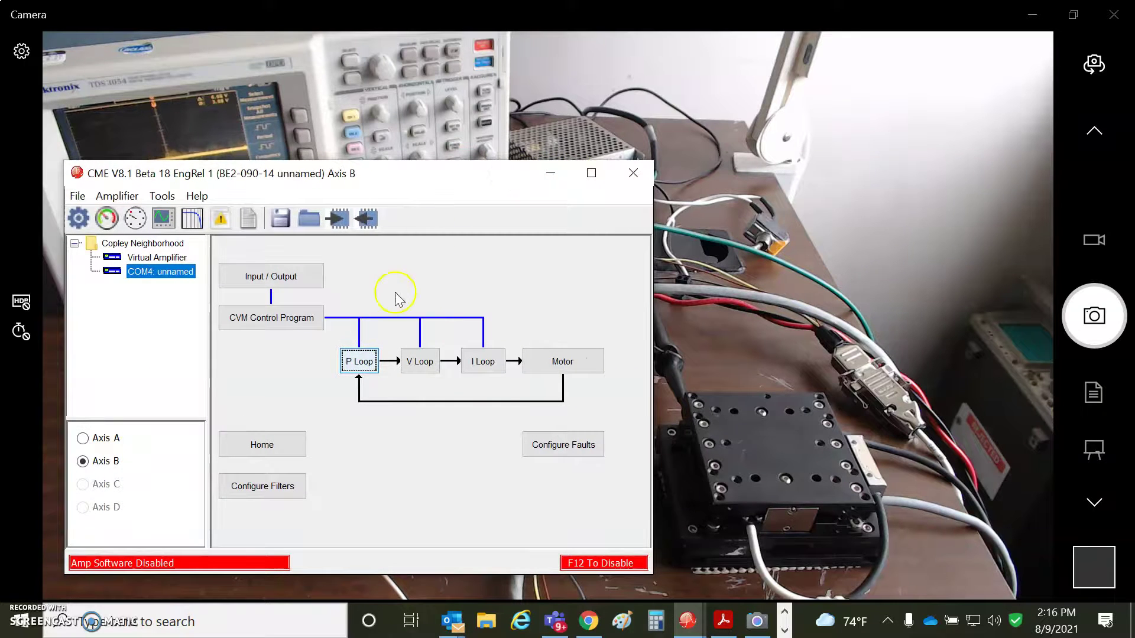